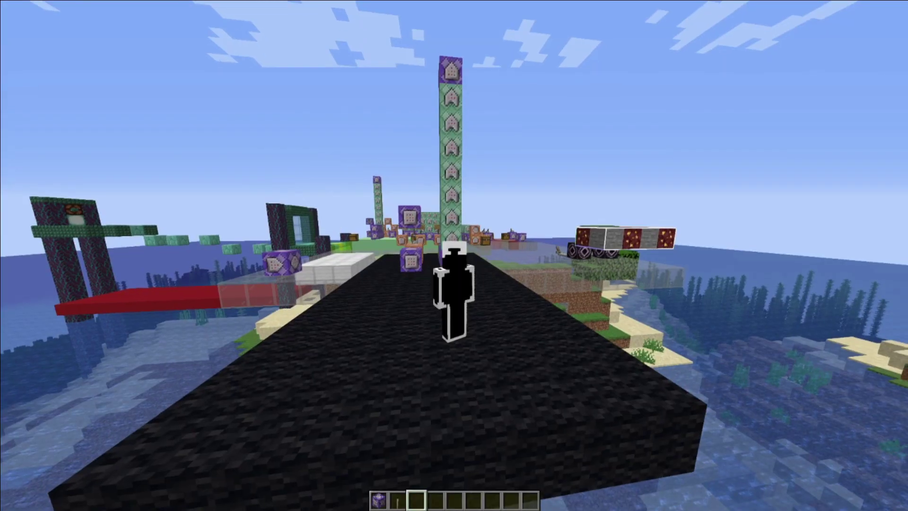
# Step: Create the dummy scoreboard objective Minute with /scoreboard objectives add
pyautogui.press('/')
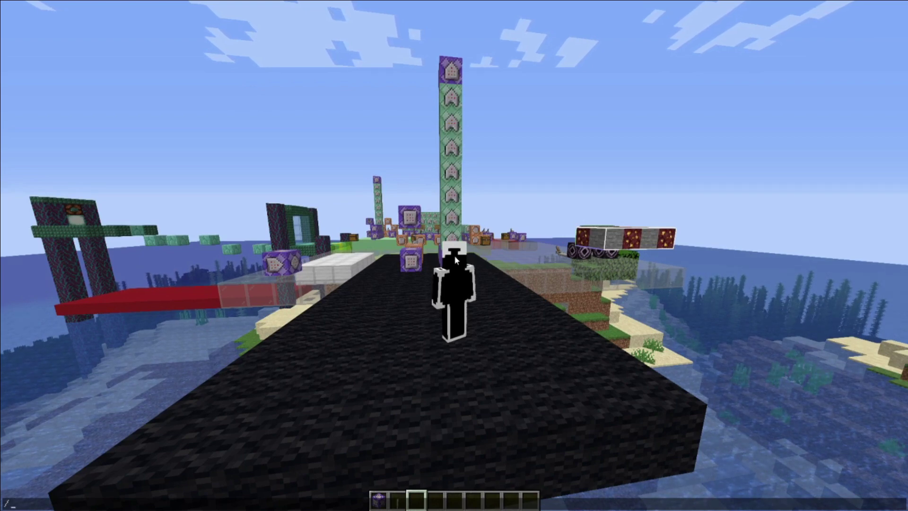
pyautogui.write('sc')
pyautogui.press('Tab')
pyautogui.press('Tab')
pyautogui.press('Tab')
pyautogui.press('Tab')
pyautogui.write('objectives ')
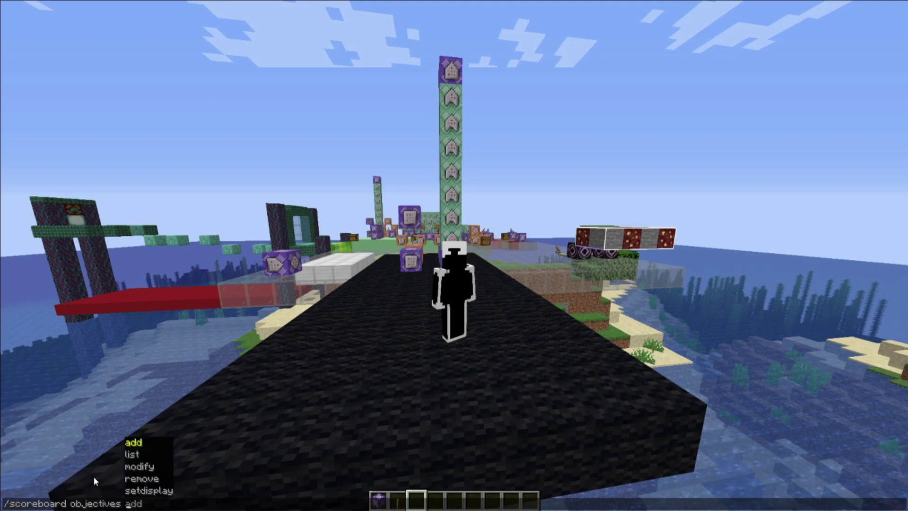
pyautogui.write('add M')
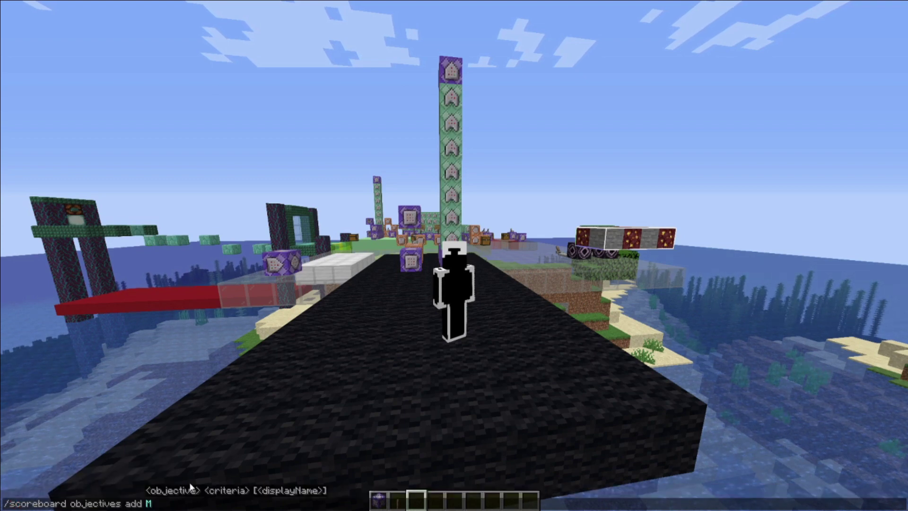
pyautogui.write('inute')
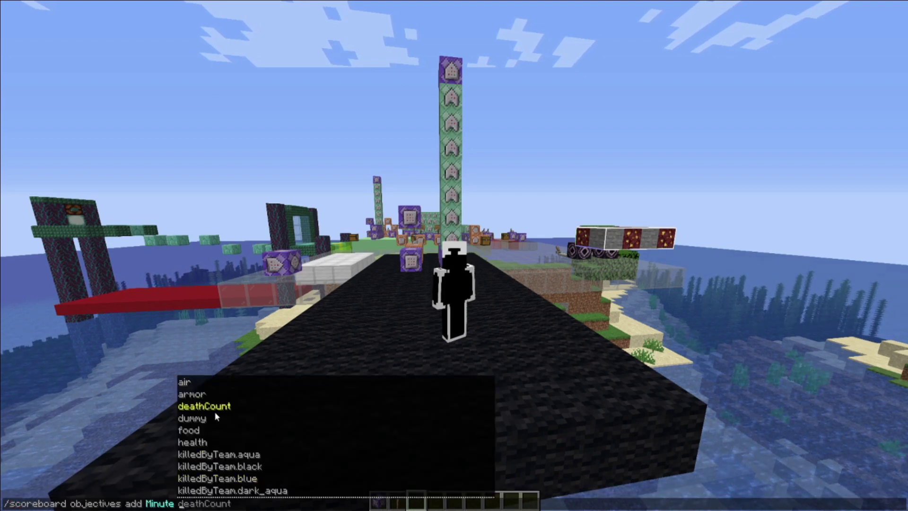
pyautogui.click(218, 416)
pyautogui.press('Return')
# Step: Create the dummy scoreboard objective Second
pyautogui.press('/')
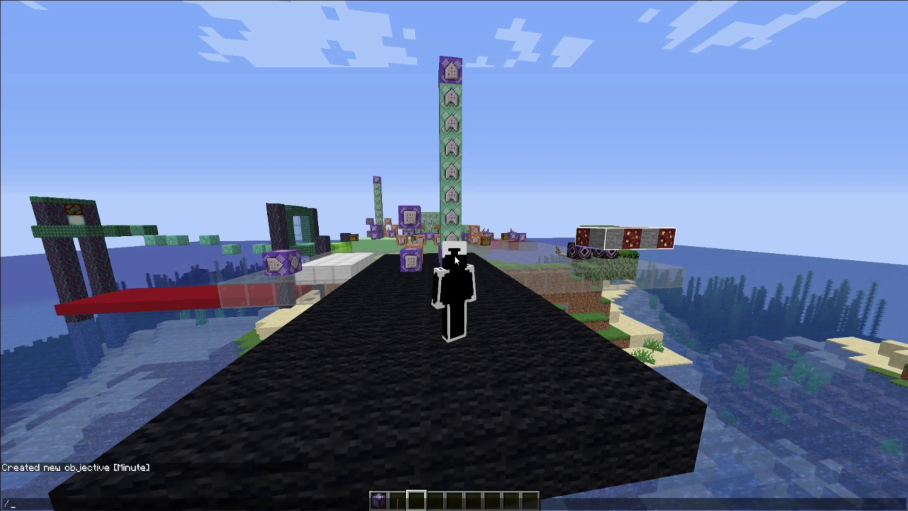
pyautogui.write('scoreboard')
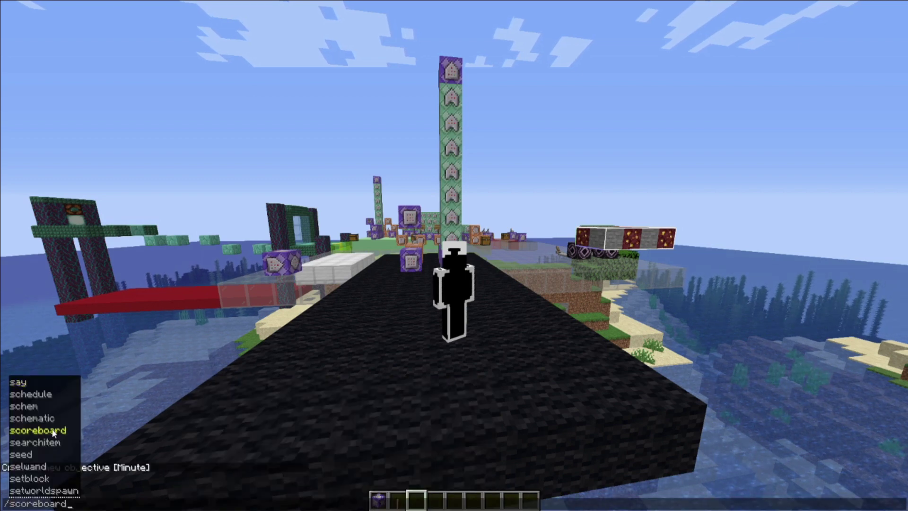
pyautogui.click(33, 430)
pyautogui.click(89, 479)
pyautogui.click(135, 442)
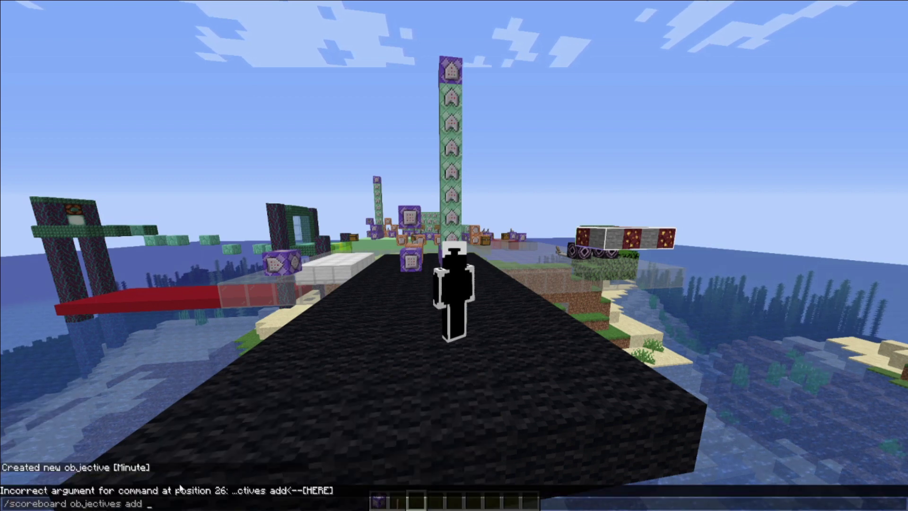
pyautogui.write('Second')
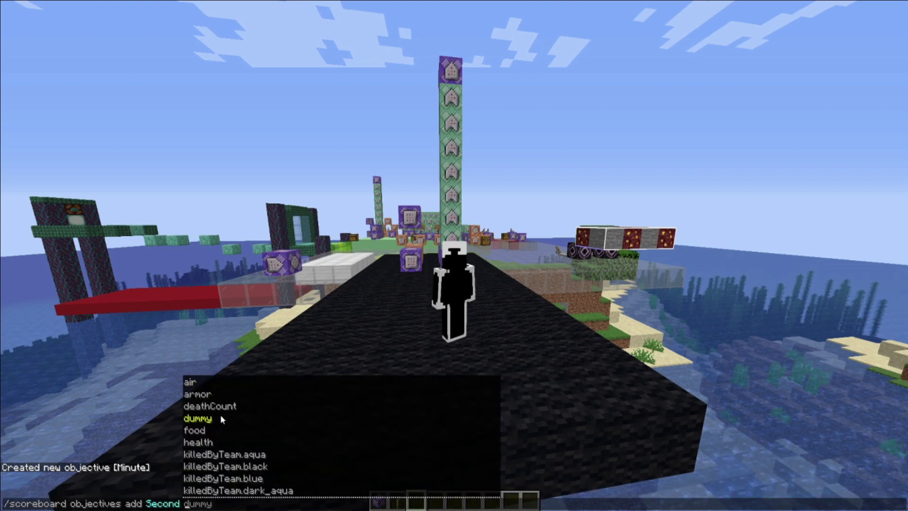
pyautogui.click(223, 418)
pyautogui.press('Return')
# Step: Start a third scoreboard objectives add command for a dummy objective named Tick
pyautogui.press('/')
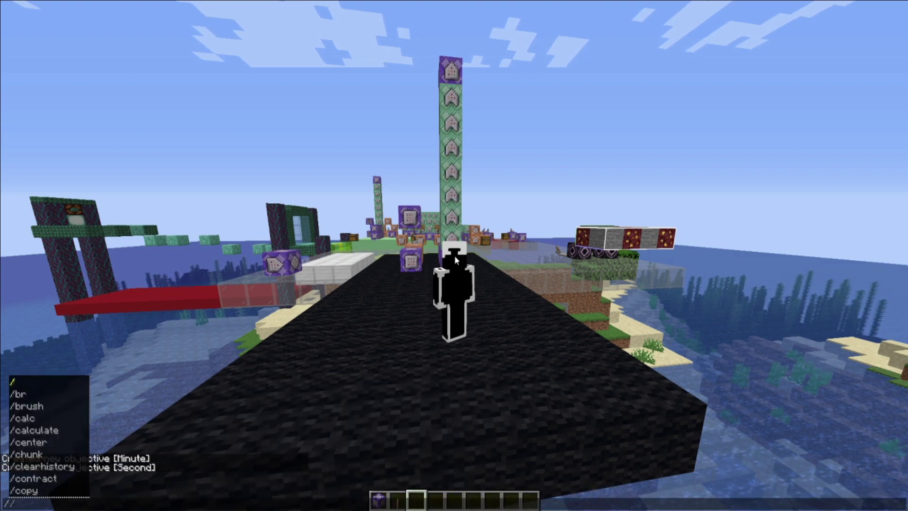
pyautogui.scroll(-2, 63, 447)
pyautogui.scroll(-6, 61, 456)
pyautogui.write('sc')
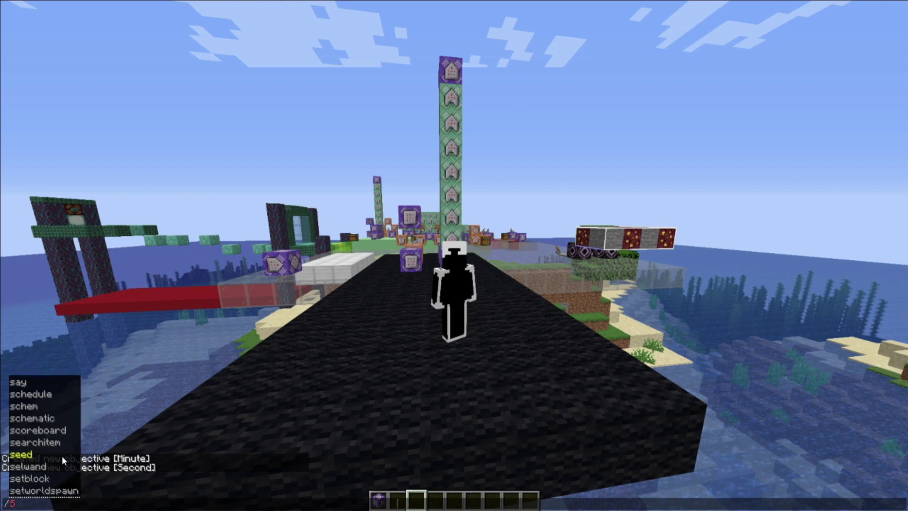
pyautogui.click(48, 491)
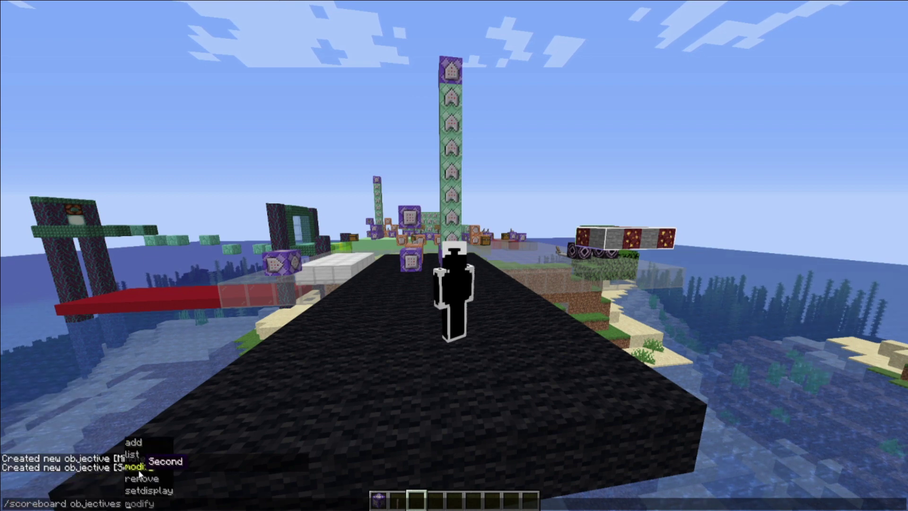
pyautogui.click(144, 439)
pyautogui.write('Tick')
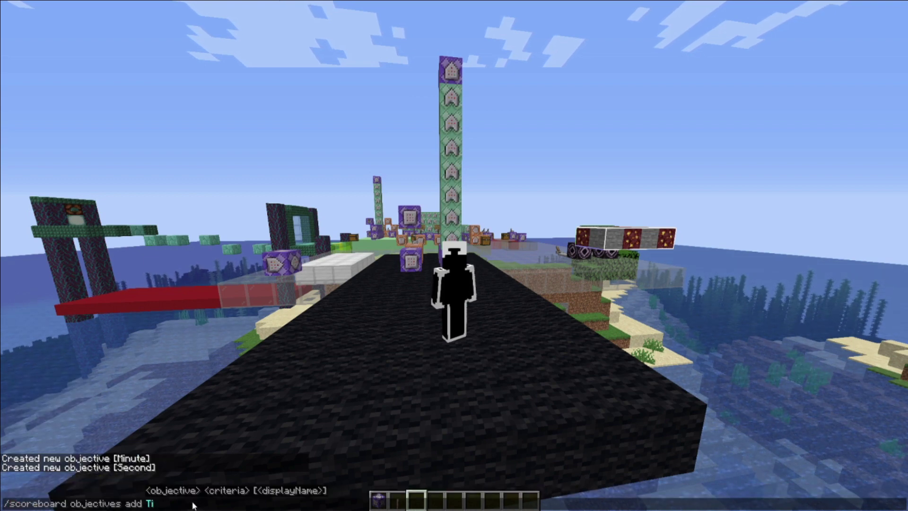
pyautogui.click(195, 419)
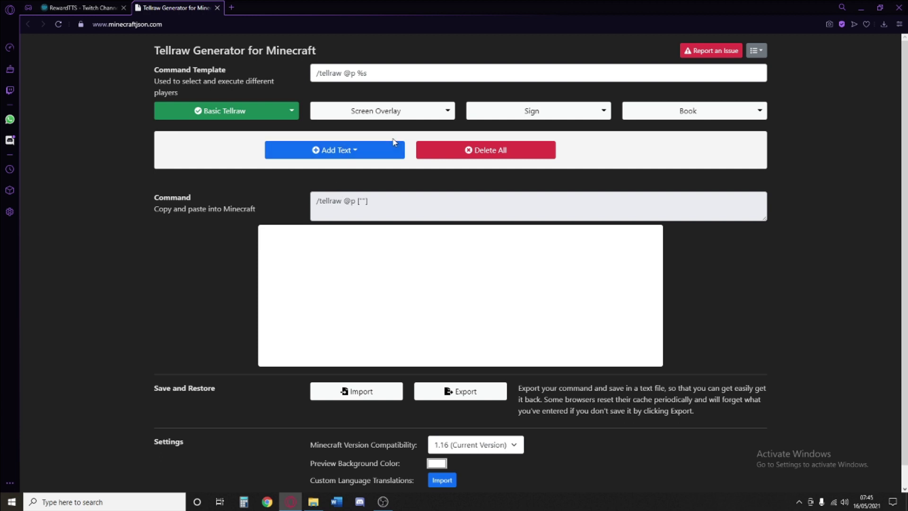
# Step: Start from the actionbar title template and add a scoreboard objective component
pyautogui.click(448, 111)
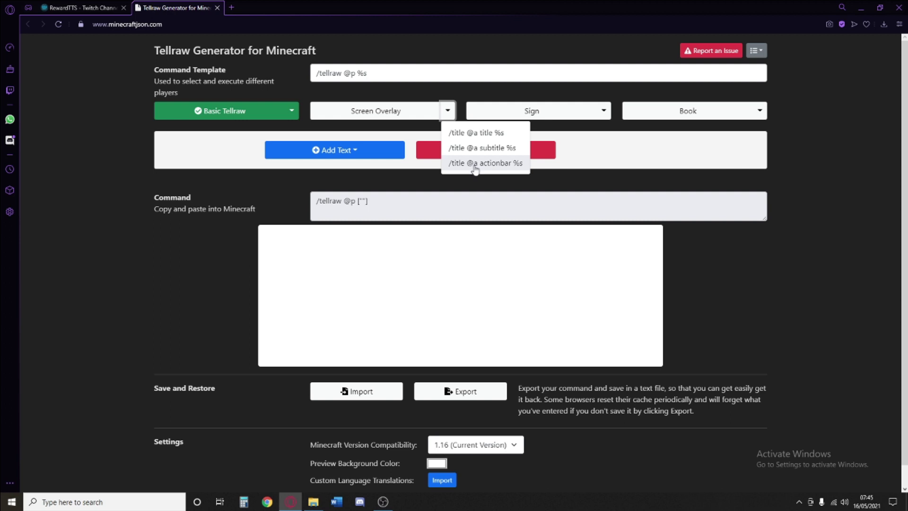
pyautogui.click(476, 163)
pyautogui.click(308, 149)
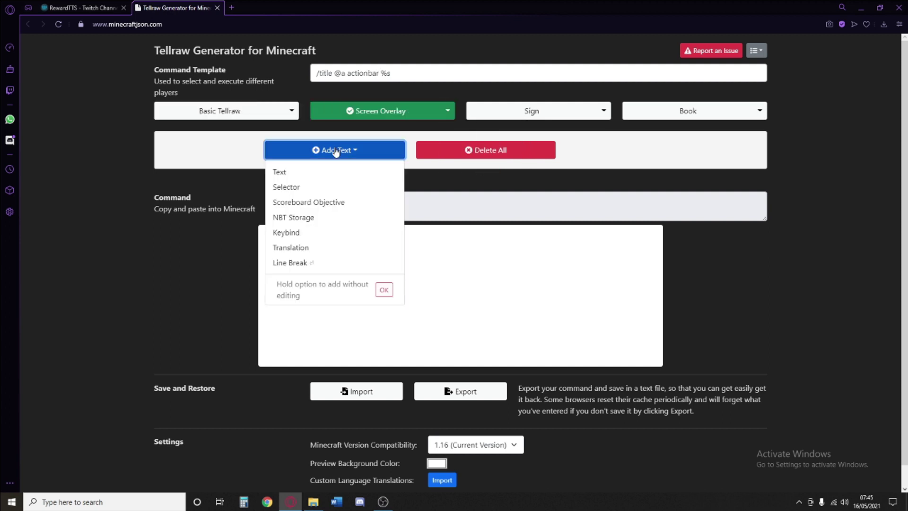
pyautogui.click(316, 211)
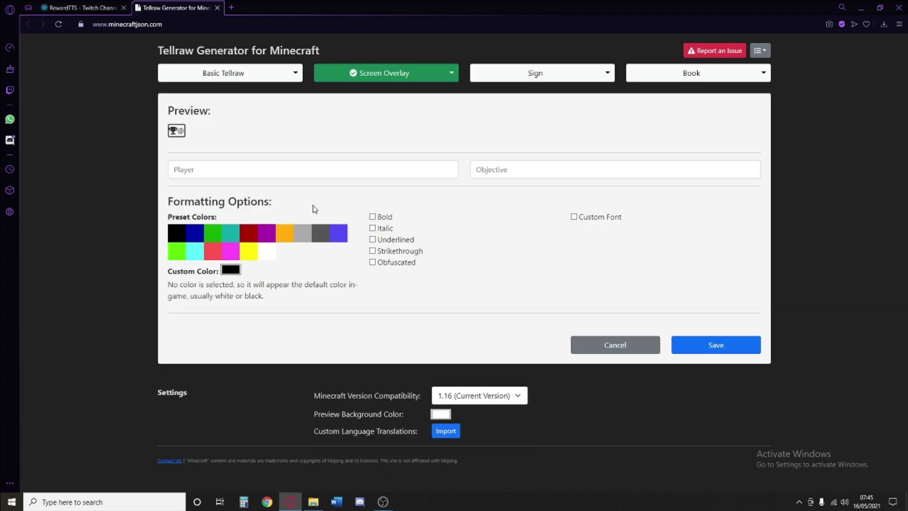
# Step: Set the component to the Minute objective in bold dark green and save it
pyautogui.click(586, 171)
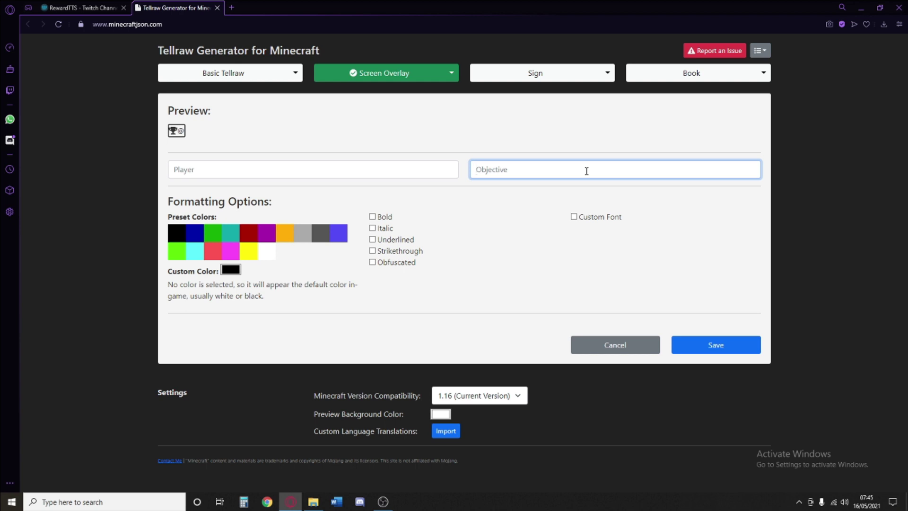
pyautogui.write('Minute')
pyautogui.click(374, 217)
pyautogui.click(208, 235)
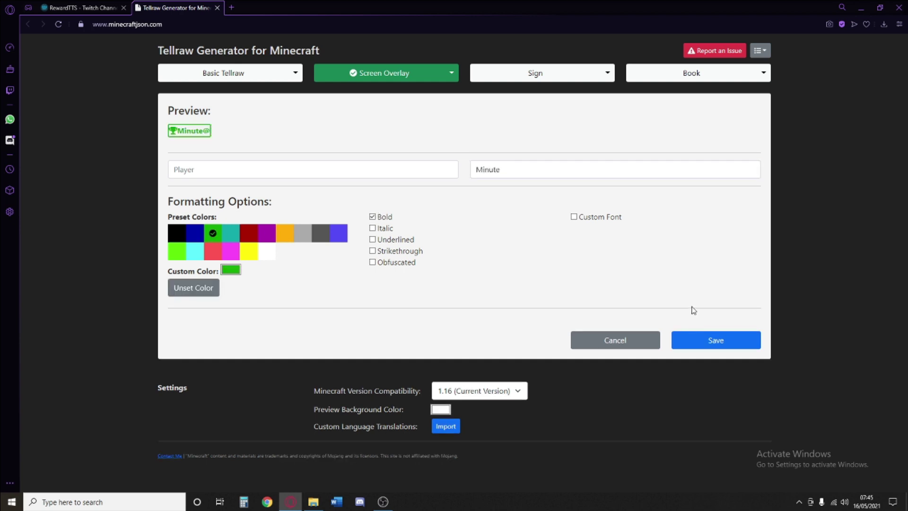
pyautogui.click(685, 343)
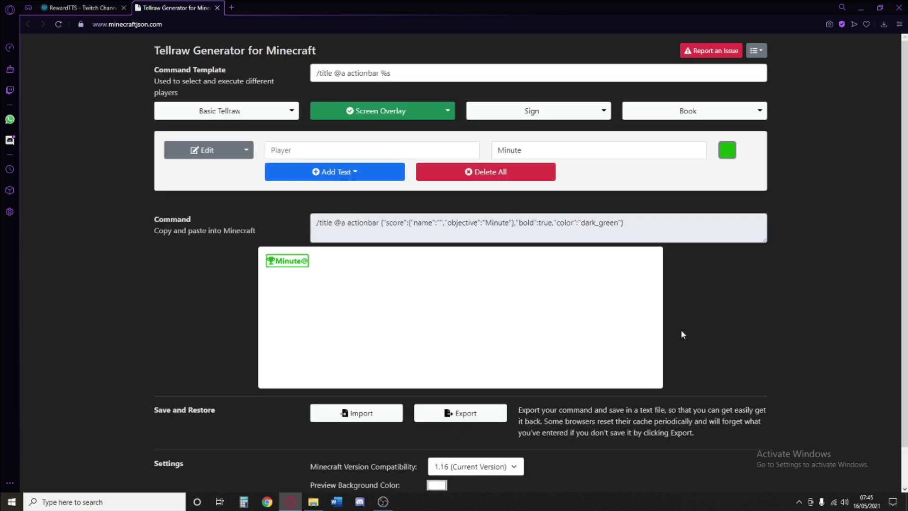
pyautogui.click(247, 155)
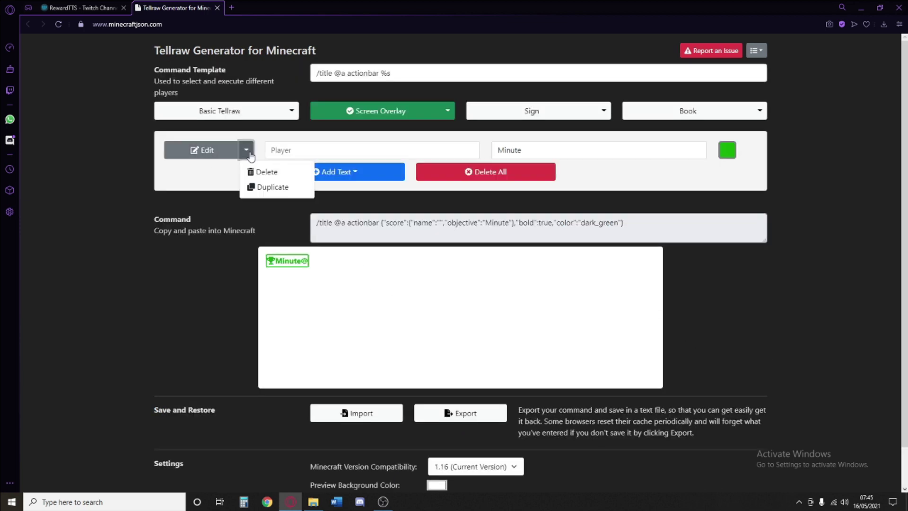
# Step: Duplicate the Minute score and add a bold dark green ':' text component
pyautogui.click(277, 188)
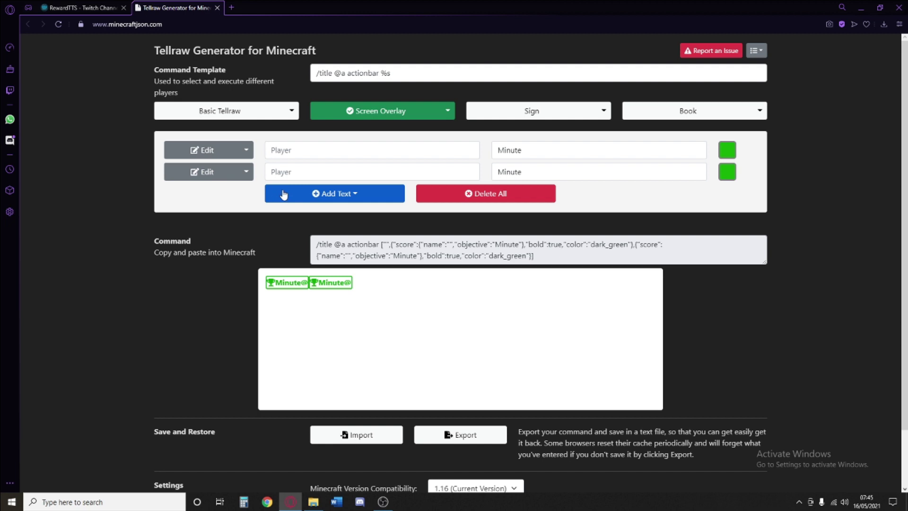
pyautogui.click(347, 198)
pyautogui.click(296, 213)
pyautogui.click(263, 162)
pyautogui.write(':')
pyautogui.click(213, 231)
pyautogui.click(373, 215)
pyautogui.click(716, 339)
# Step: Add a bold dark green Second score component and duplicate it
pyautogui.click(354, 217)
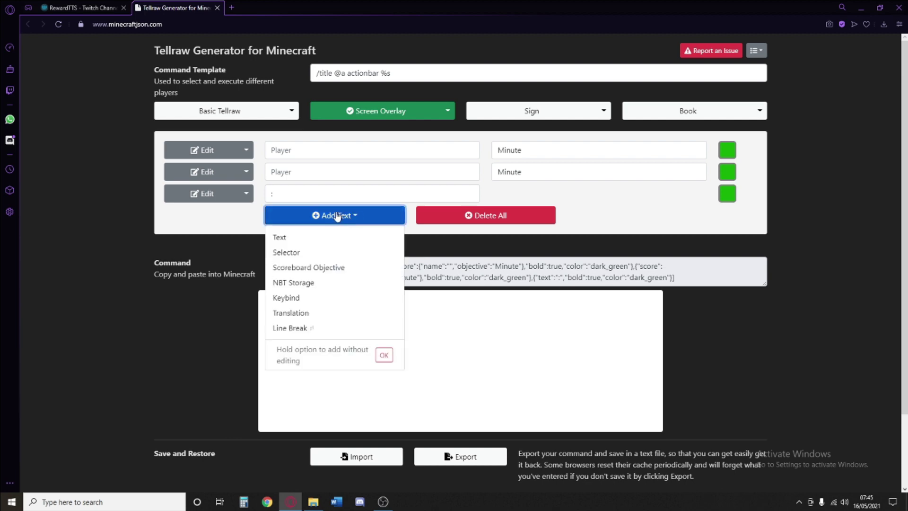
pyautogui.click(343, 268)
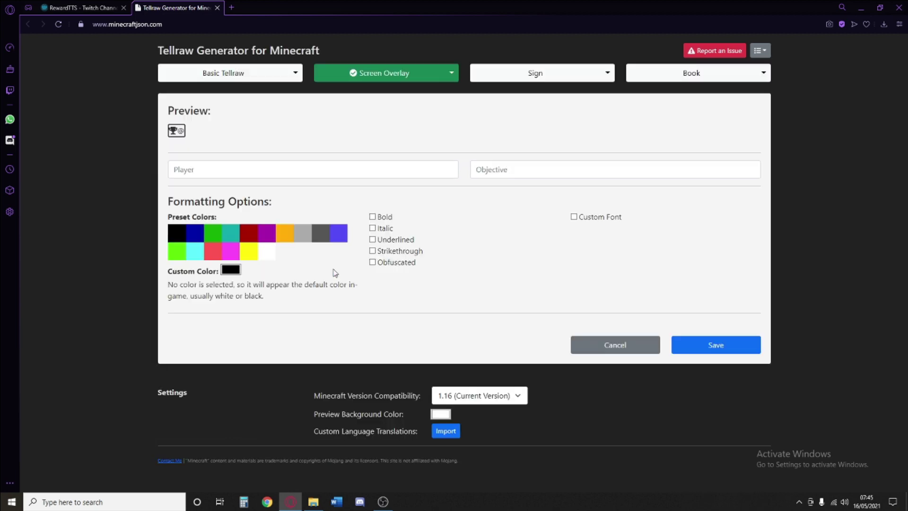
pyautogui.click(524, 166)
pyautogui.write('Sess')
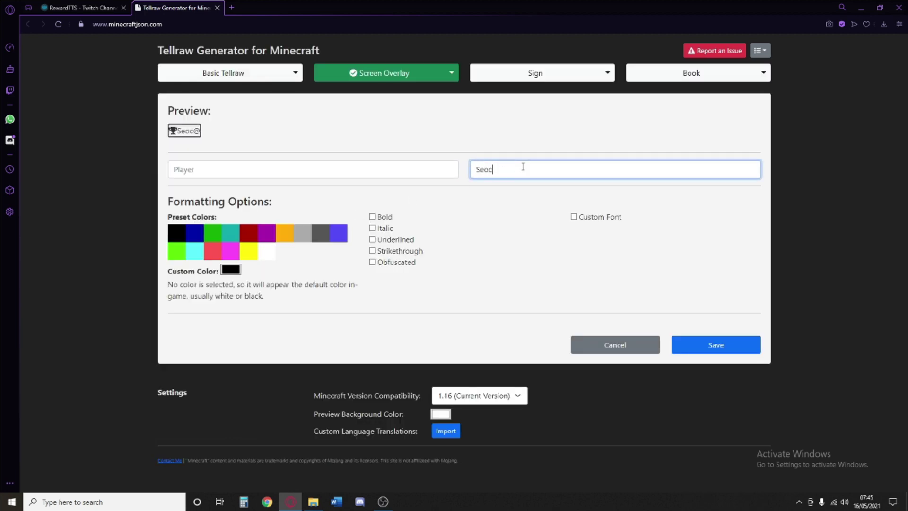
pyautogui.press('BackSpace')
pyautogui.press('BackSpace')
pyautogui.write('cond')
pyautogui.click(372, 217)
pyautogui.click(213, 232)
pyautogui.click(713, 344)
pyautogui.click(246, 215)
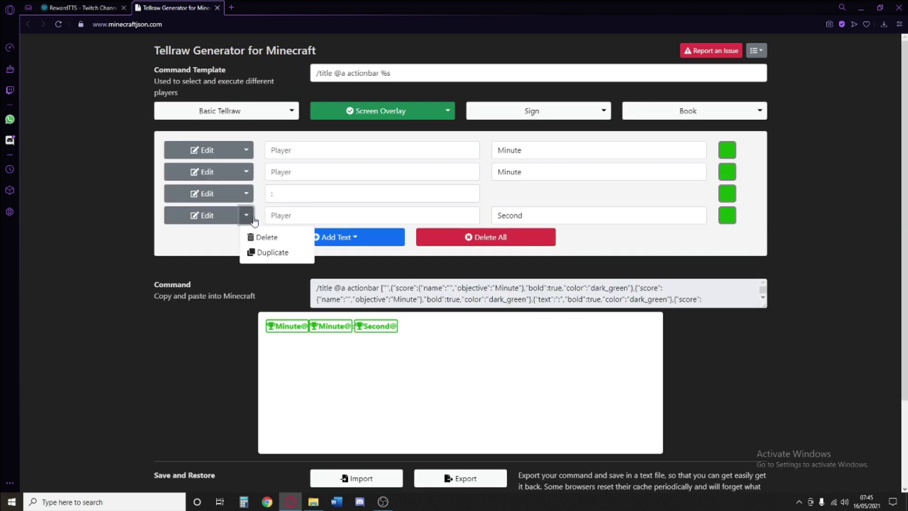
pyautogui.click(283, 256)
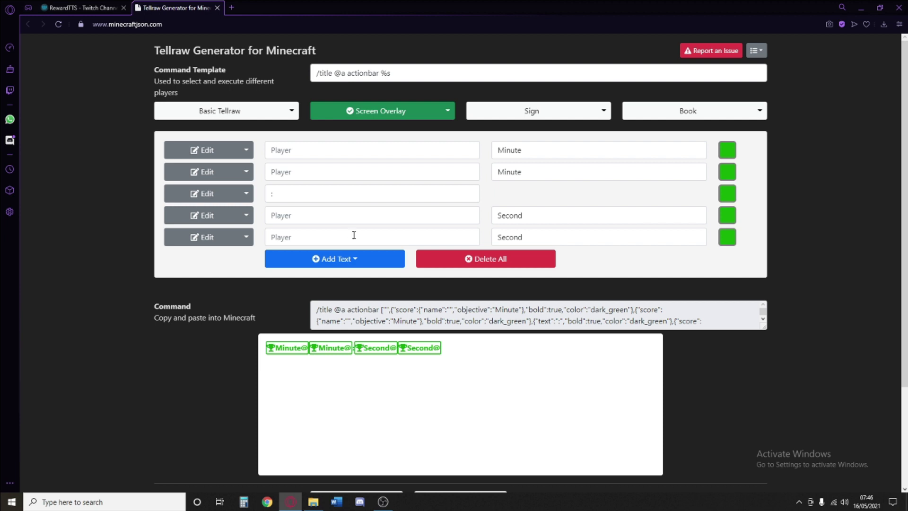
# Step: Add another bold green ':' text component
pyautogui.click(358, 260)
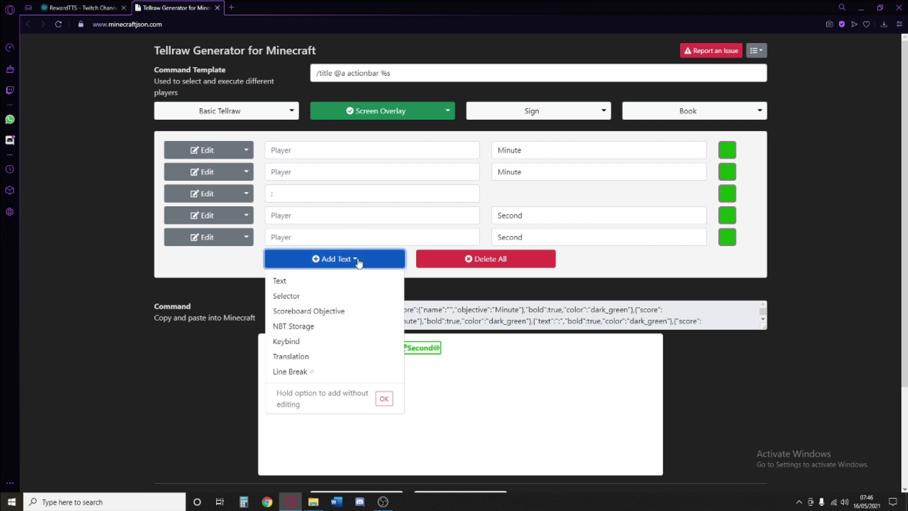
pyautogui.click(301, 280)
pyautogui.click(289, 165)
pyautogui.write(':')
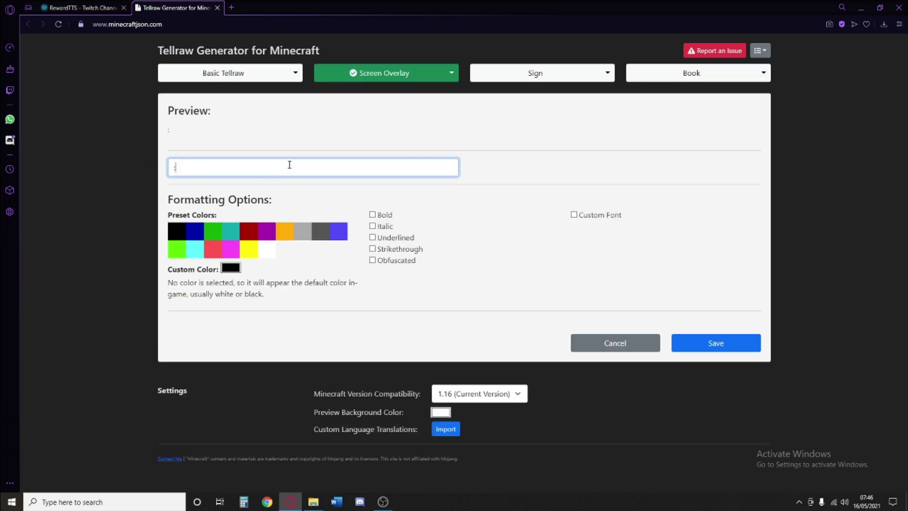
pyautogui.click(209, 230)
pyautogui.click(373, 214)
pyautogui.click(693, 346)
# Step: Add a bold green Tick score component
pyautogui.click(310, 282)
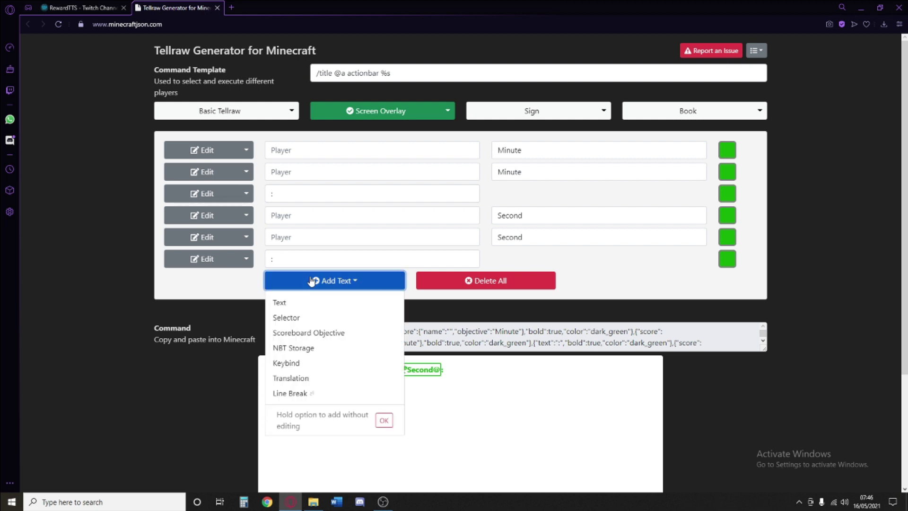
pyautogui.click(343, 334)
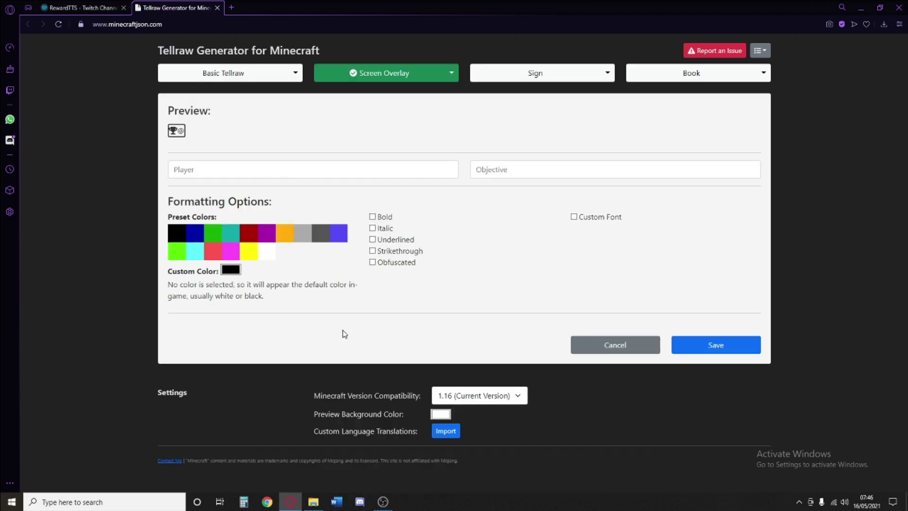
pyautogui.click(538, 171)
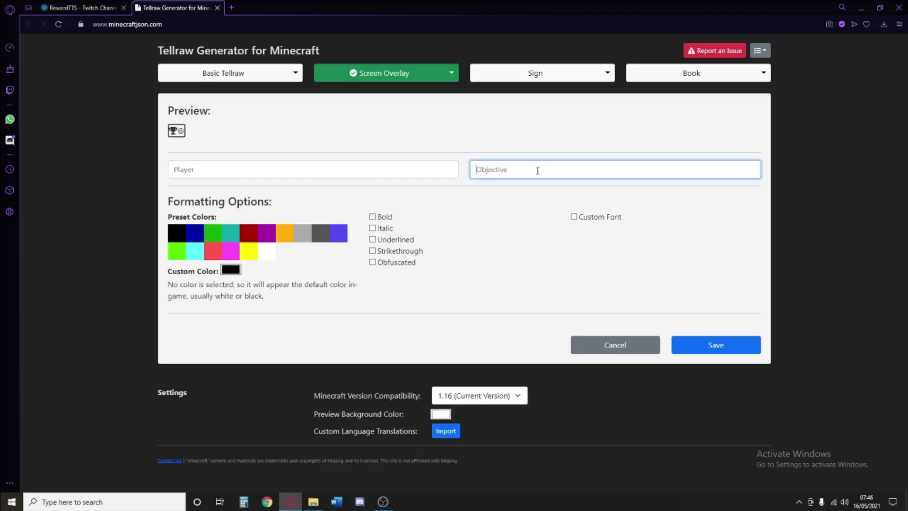
pyautogui.write('Tick')
pyautogui.click(373, 217)
pyautogui.click(217, 239)
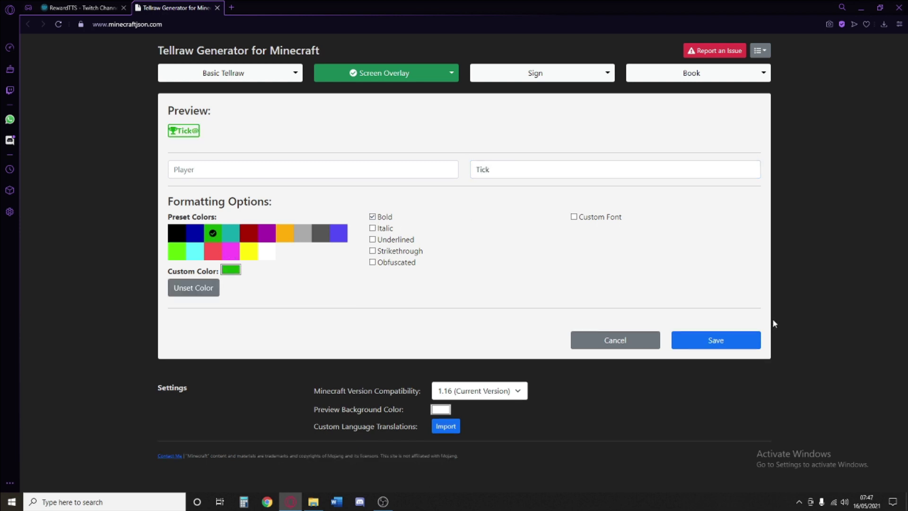
pyautogui.click(745, 344)
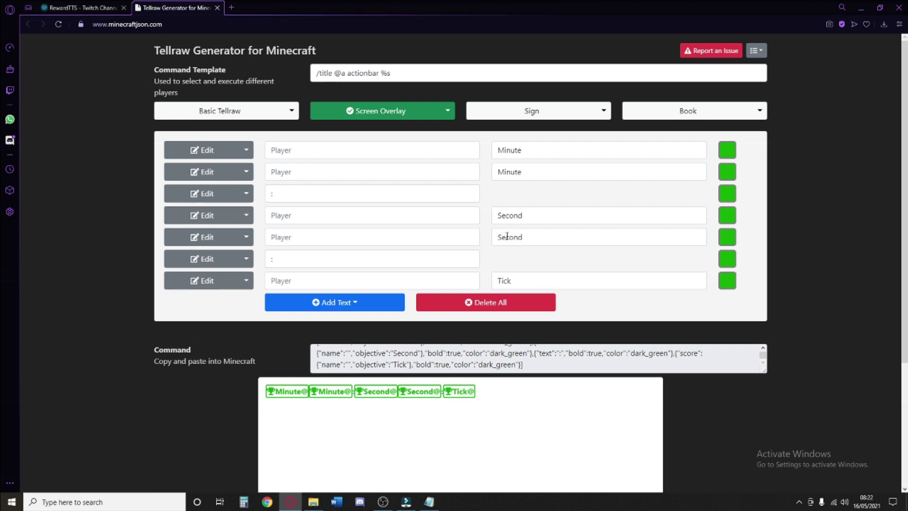
# Step: Copy the whole generated actionbar command
pyautogui.click(244, 263)
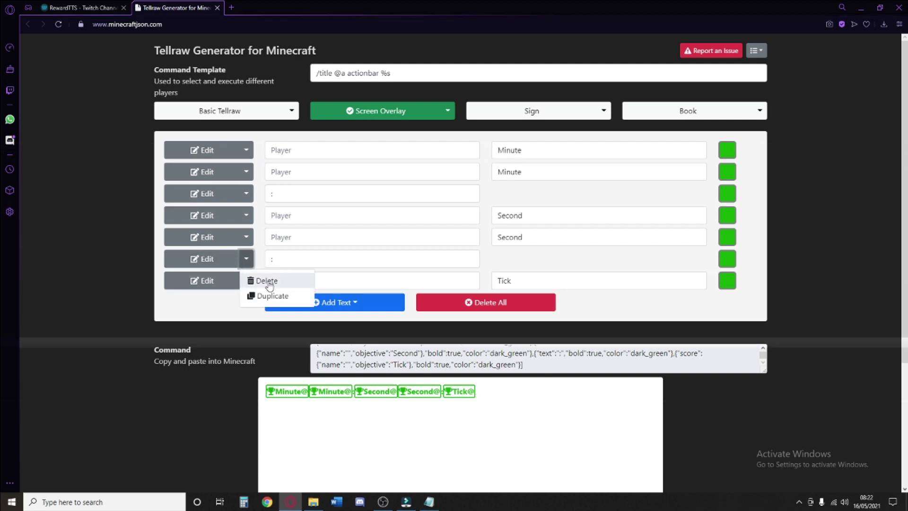
pyautogui.click(629, 297)
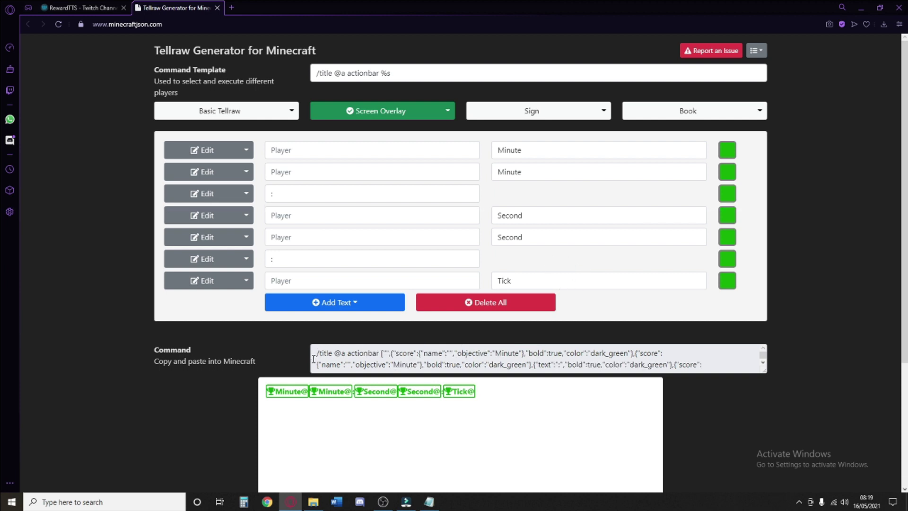
pyautogui.moveTo(315, 353); pyautogui.dragTo(645, 385)
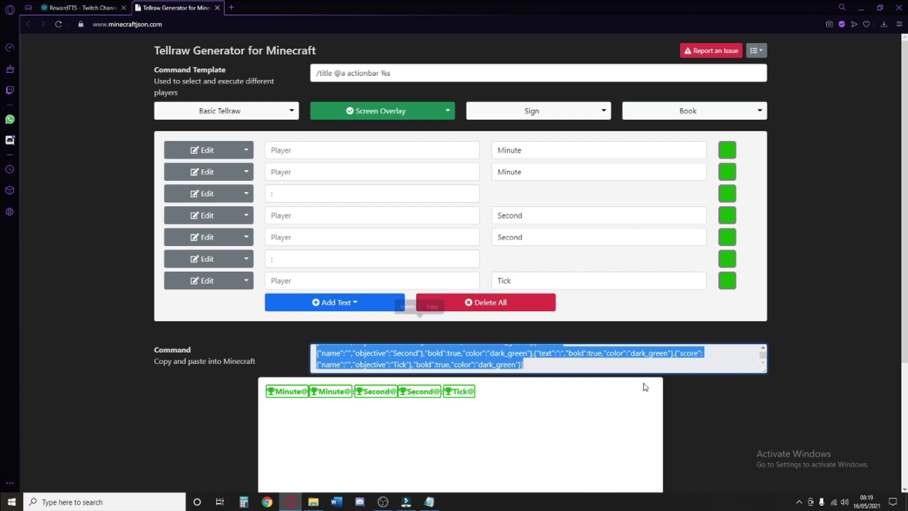
pyautogui.rightClick(471, 355)
pyautogui.click(504, 392)
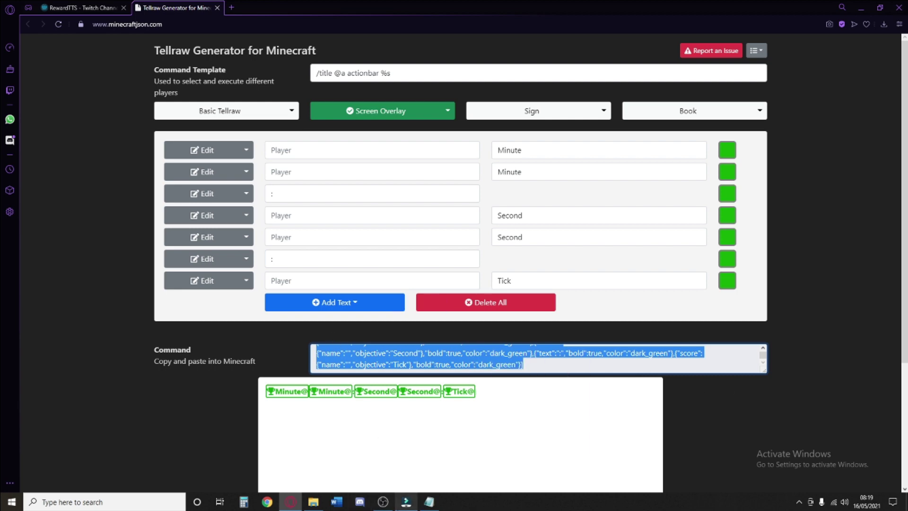
# Step: Paste the command into Notepad and fill the empty score names with 0 and 1
pyautogui.click(429, 502)
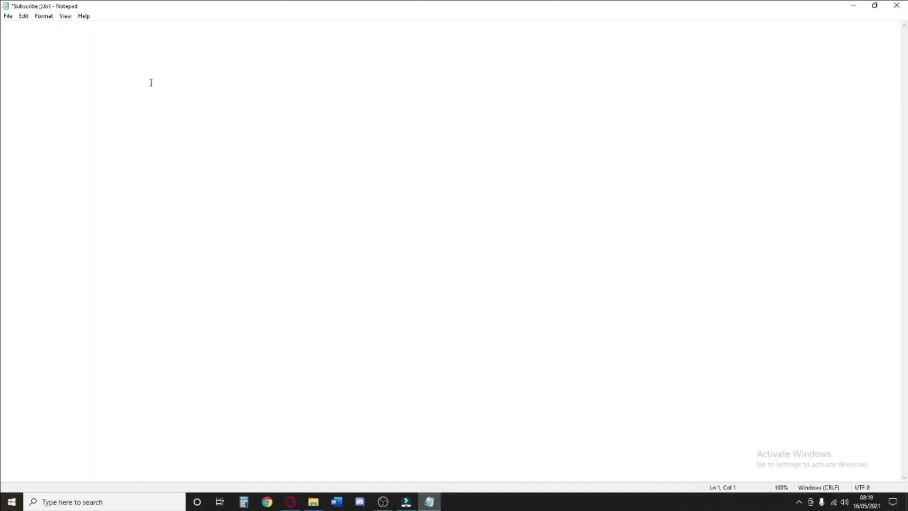
pyautogui.hotkey('ctrl', 'v')
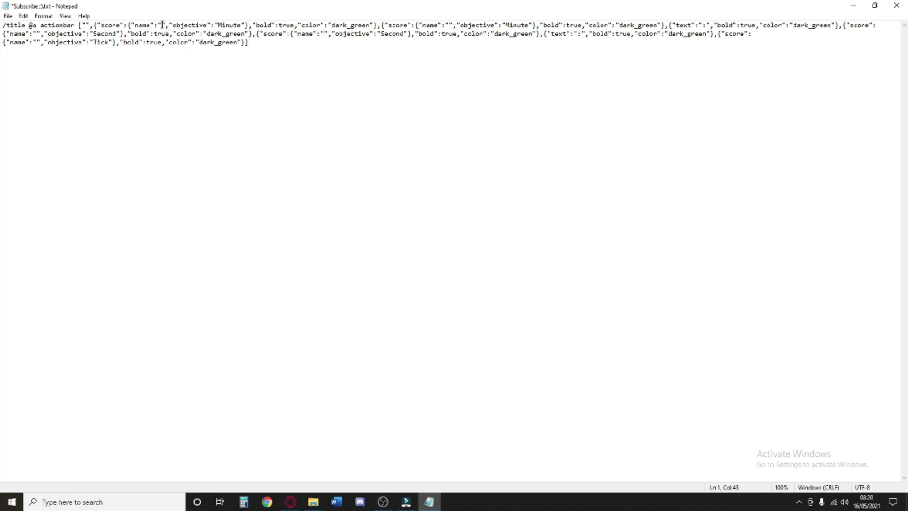
pyautogui.write('0')
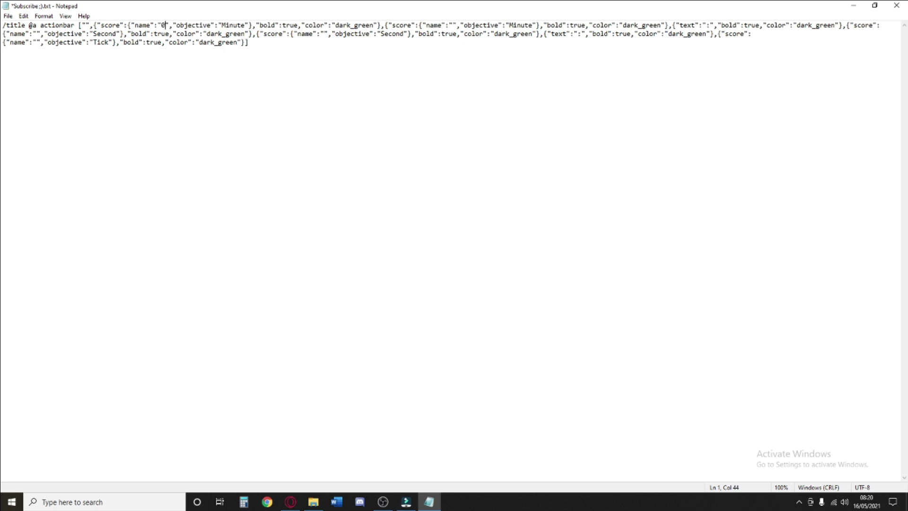
pyautogui.click(456, 24)
pyautogui.write('1')
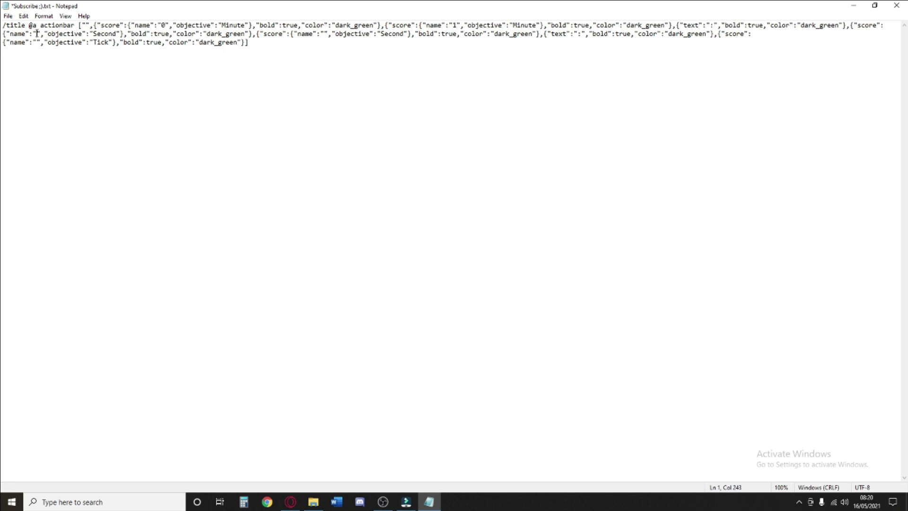
pyautogui.write('0')
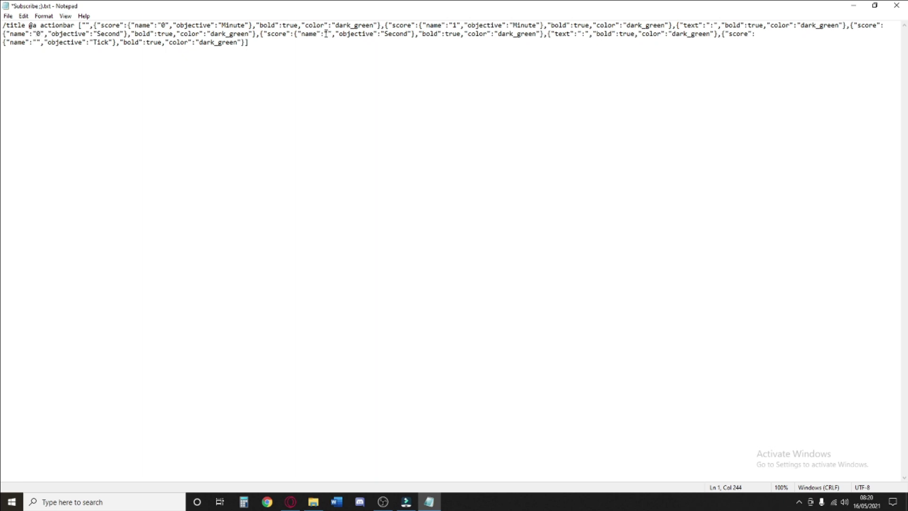
pyautogui.write('1')
pyautogui.press('End')
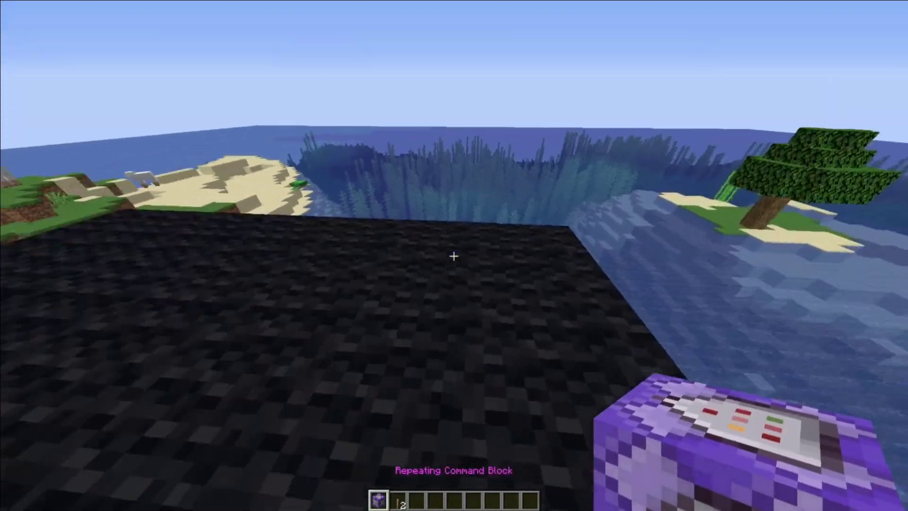
# Step: Place a repeating command block and paste the actionbar title command into it
pyautogui.rightClick(454, 256)
pyautogui.press('2')
pyautogui.rightClick(454, 255)
pyautogui.hotkey('ctrl', 'v')
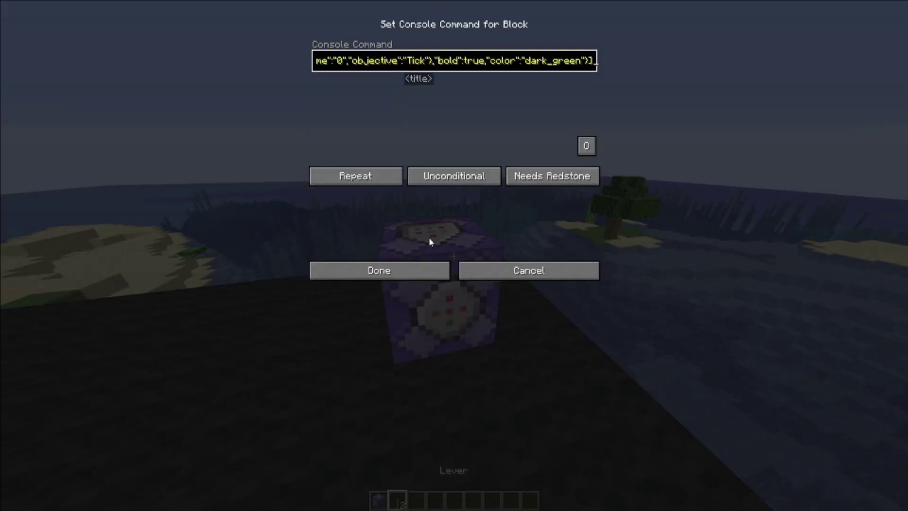
pyautogui.click(434, 265)
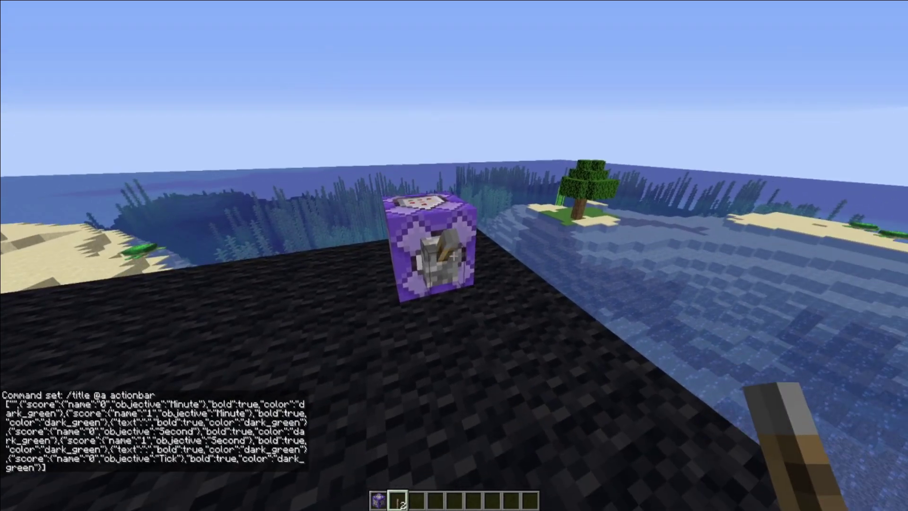
# Step: Attach a lever to the command block
pyautogui.rightClick(454, 256)
pyautogui.press('3')
pyautogui.press('s')
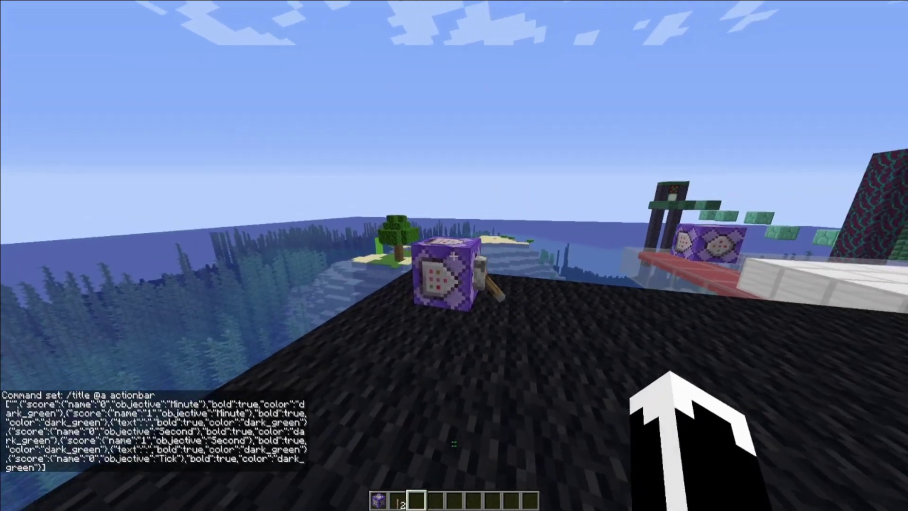
pyautogui.press('w')
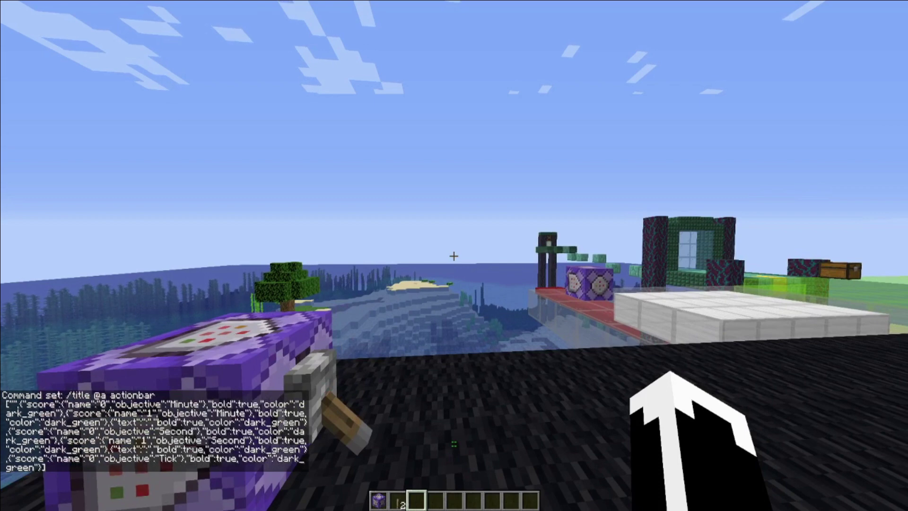
# Step: Add 0 to the Minute score of fake players 0 and 1
pyautogui.press('/')
pyautogui.write('sc')
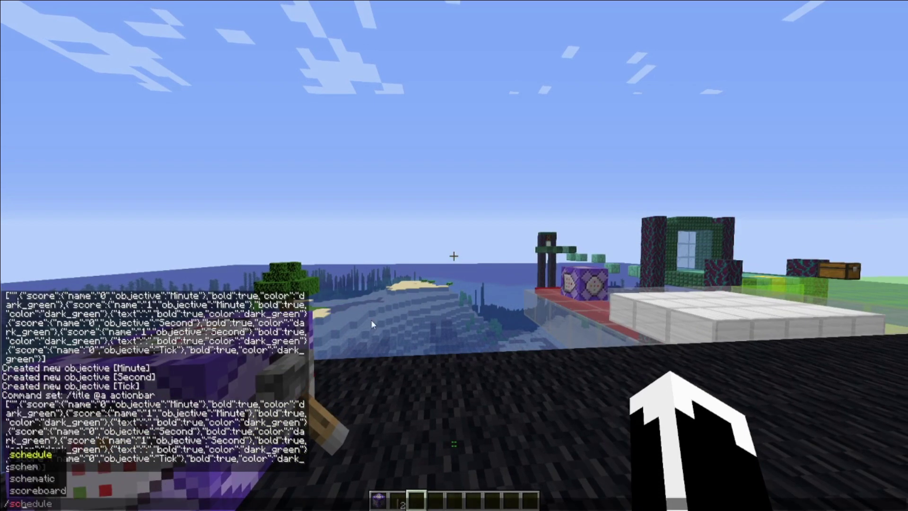
pyautogui.press('Tab')
pyautogui.write('players add')
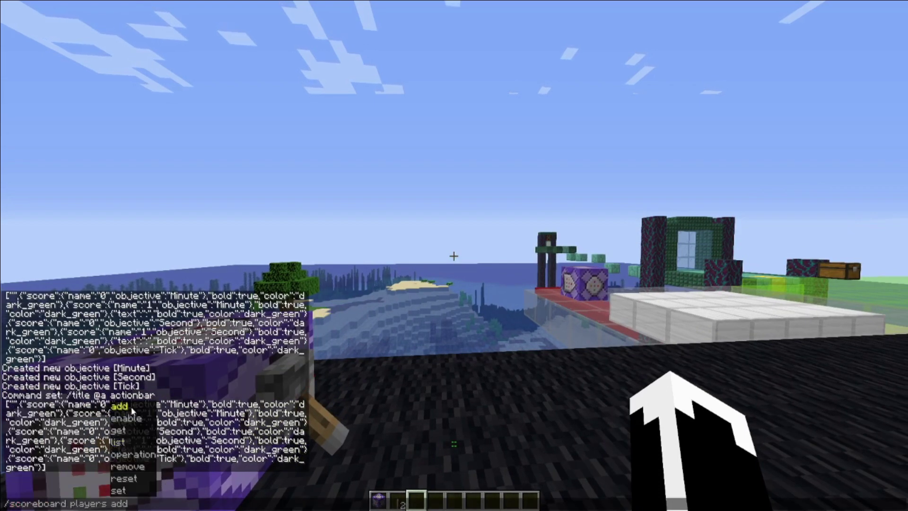
pyautogui.press('Tab')
pyautogui.write('0')
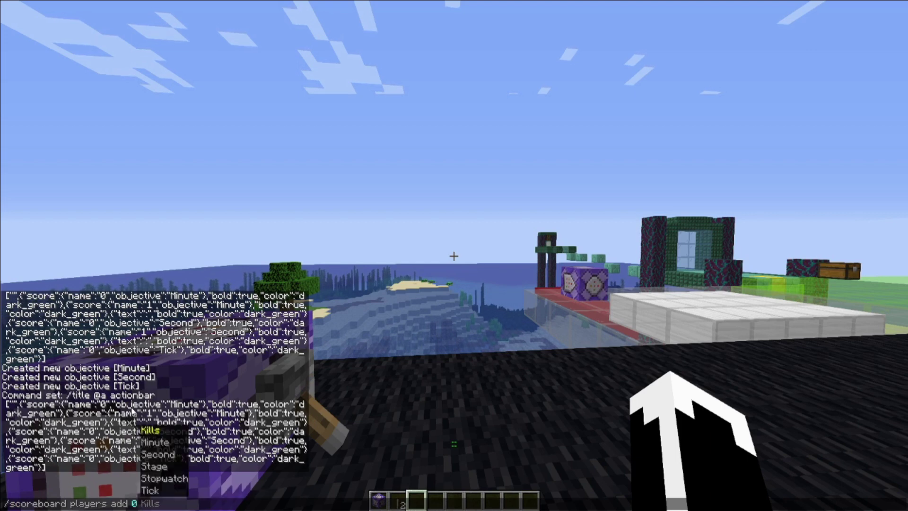
pyautogui.click(176, 445)
pyautogui.write('0')
pyautogui.press('Return')
pyautogui.press('/')
pyautogui.press('Up')
pyautogui.click(141, 506)
pyautogui.press('BackSpace')
pyautogui.write('1')
pyautogui.press('Return')
# Step: Add 0 to the Second score of fake players 0 and 1
pyautogui.press('/')
pyautogui.press('Up')
pyautogui.click(137, 505)
pyautogui.press('BackSpace')
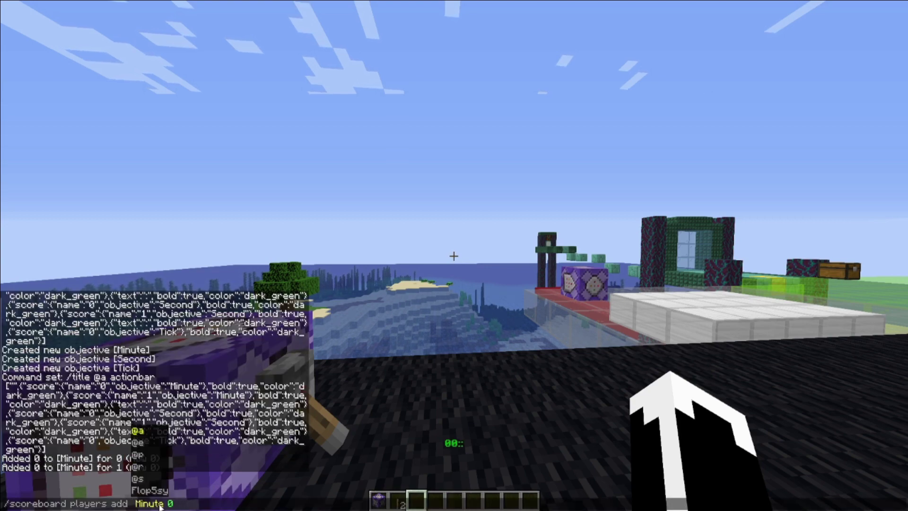
pyautogui.write('0')
pyautogui.click(158, 457)
pyautogui.press('Return')
pyautogui.press('/')
pyautogui.press('Up')
pyautogui.click(140, 506)
pyautogui.press('BackSpace')
pyautogui.write('1')
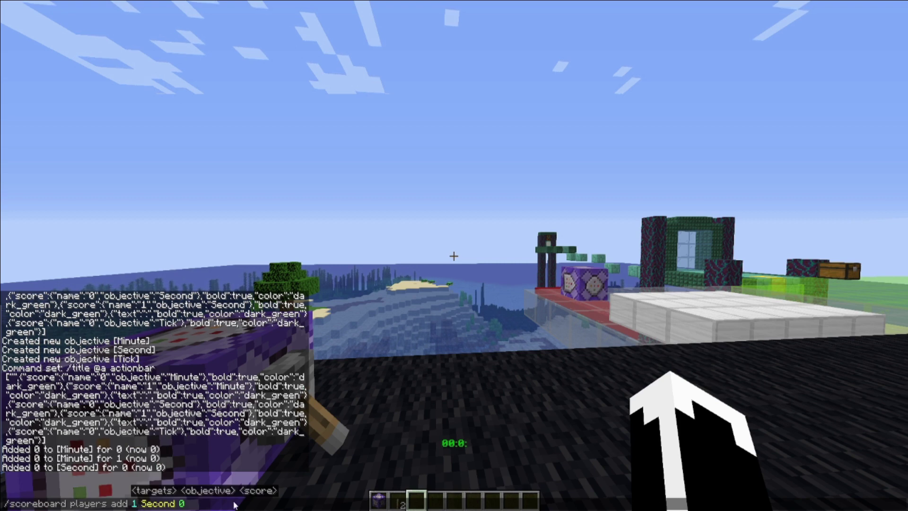
pyautogui.press('Return')
# Step: Add 0 to the Tick score of fake player 0
pyautogui.press('/')
pyautogui.press('Up')
pyautogui.click(141, 505)
pyautogui.press('BackSpace')
pyautogui.write('0')
pyautogui.click(180, 497)
pyautogui.press('BackSpace')
pyautogui.press('BackSpace')
pyautogui.press('BackSpace')
pyautogui.press('BackSpace')
pyautogui.press('BackSpace')
pyautogui.press('BackSpace')
pyautogui.write('Tick')
pyautogui.press('Return')
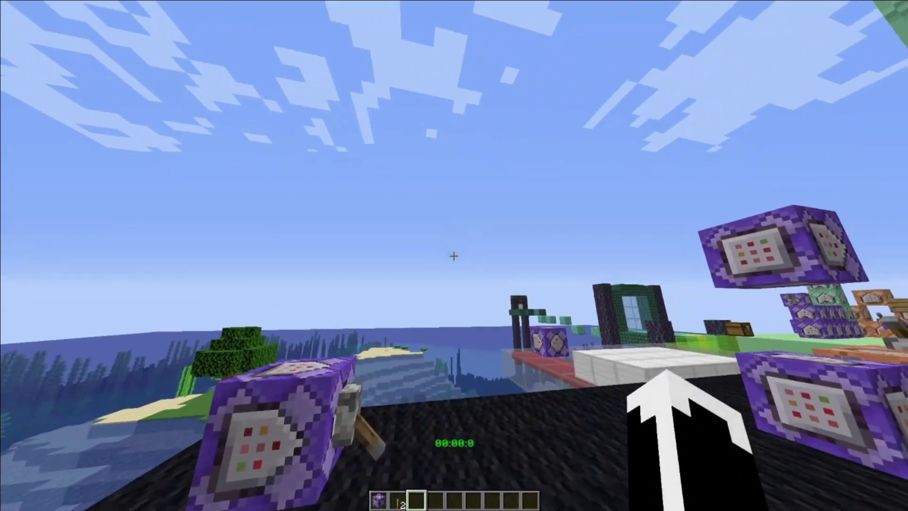
# Step: Check the view and place a repeating command block on the black floor
pyautogui.press('F5')
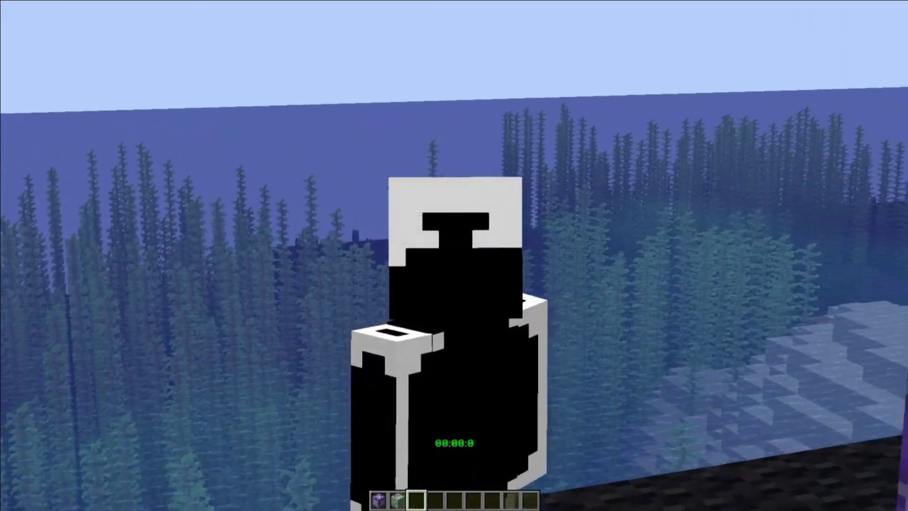
pyautogui.press('F5')
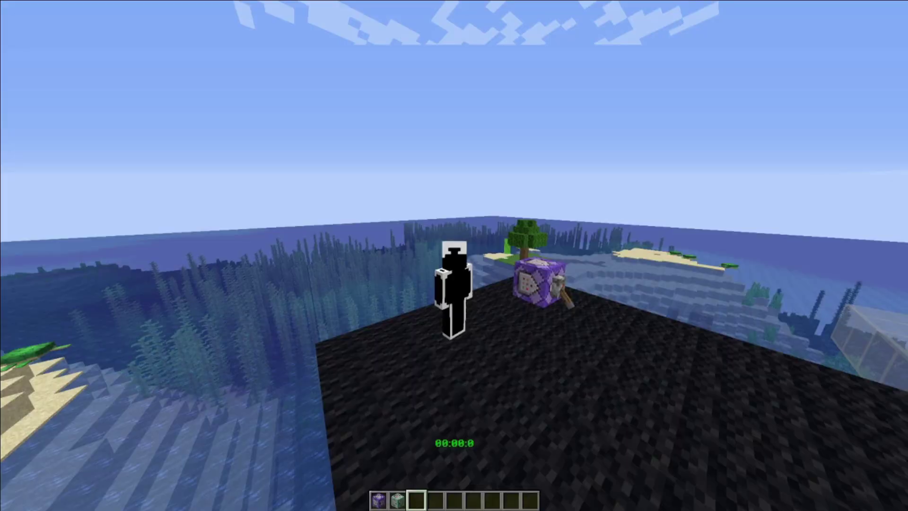
pyautogui.press('F5')
pyautogui.scroll(1, 454, 256)
pyautogui.scroll(1, 454, 255)
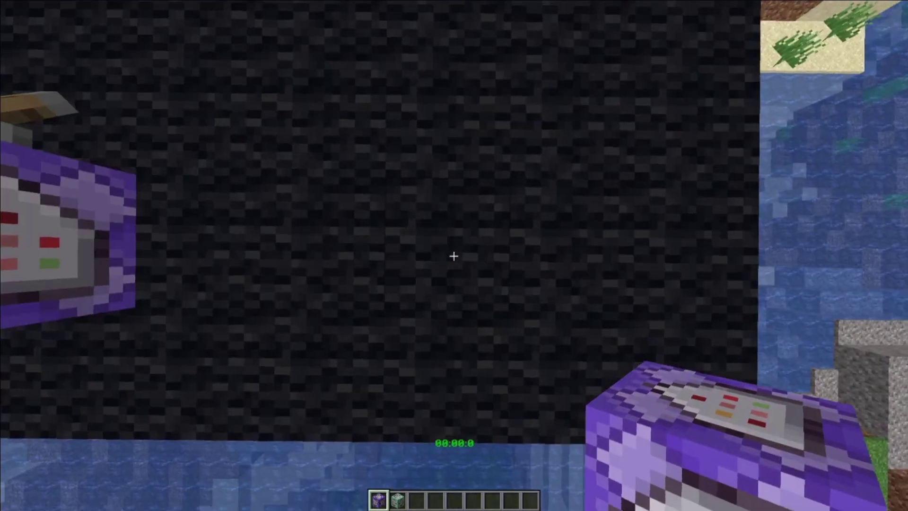
pyautogui.rightClick(454, 256)
# Step: Open the new repeating block's command settings
pyautogui.scroll(-2, 454, 256)
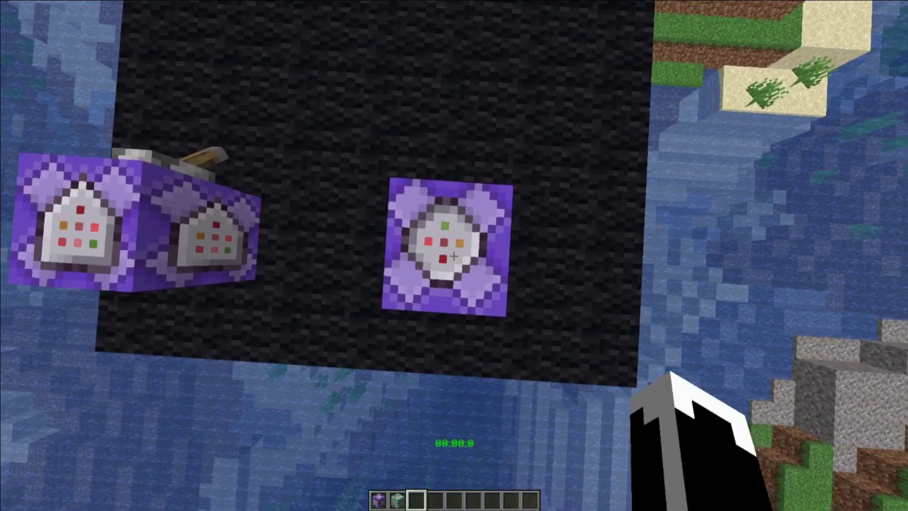
pyautogui.rightClick(454, 255)
pyautogui.press('Escape')
pyautogui.scroll(1, 454, 255)
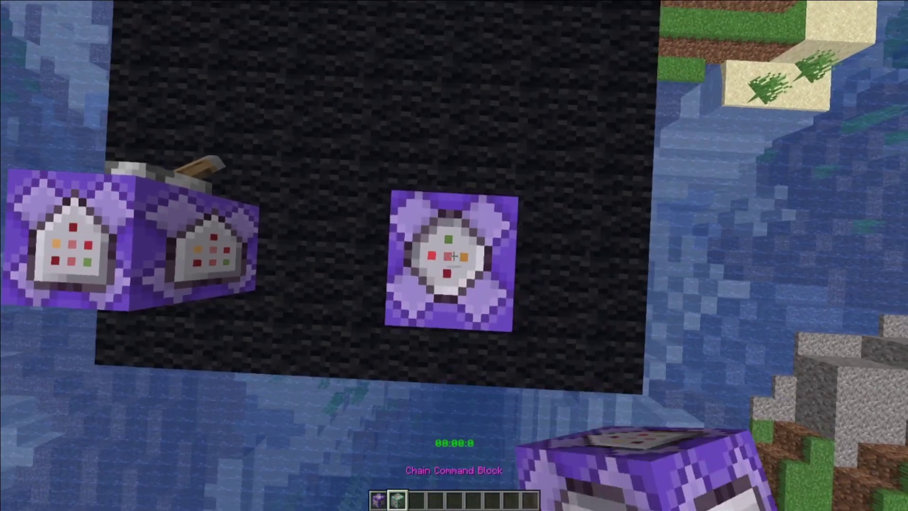
pyautogui.rightClick(454, 256)
# Step: Make the repeating block always active with the pasted Tick-reset command
pyautogui.click(538, 182)
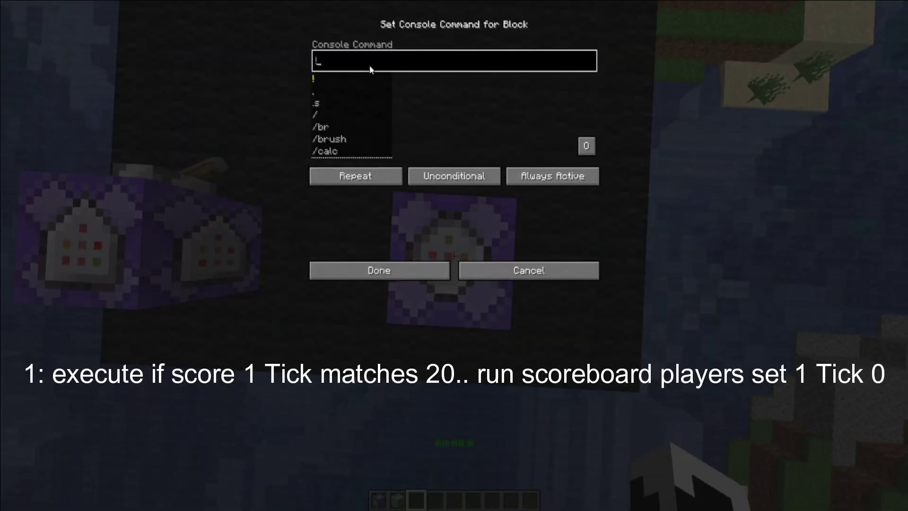
pyautogui.hotkey('ctrl', 'v')
pyautogui.click(420, 271)
# Step: Add chain blocks that subtract 1 from player 1's Second and conditionally reset it to 9
pyautogui.scroll(1, 454, 256)
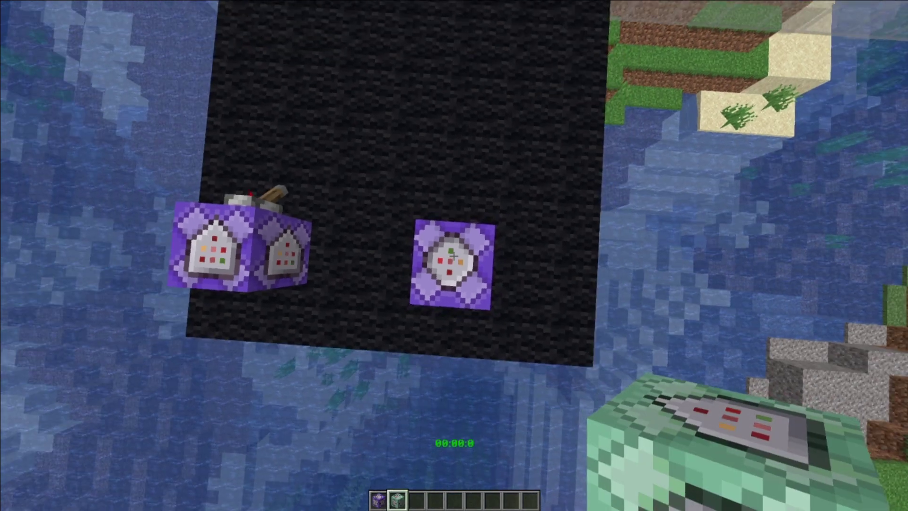
pyautogui.rightClick(454, 256)
pyautogui.rightClick(454, 255)
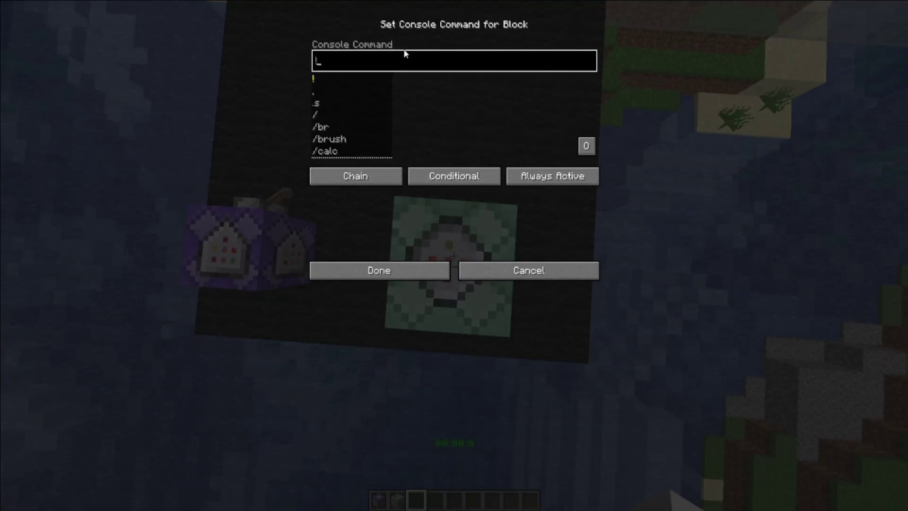
pyautogui.write('scoreboard players remove 1 Second 1')
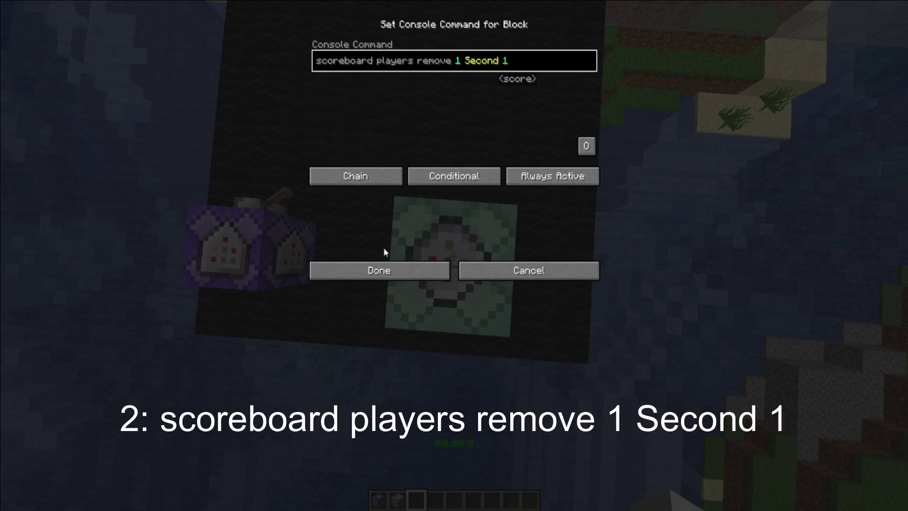
pyautogui.click(398, 263)
pyautogui.rightClick(455, 256)
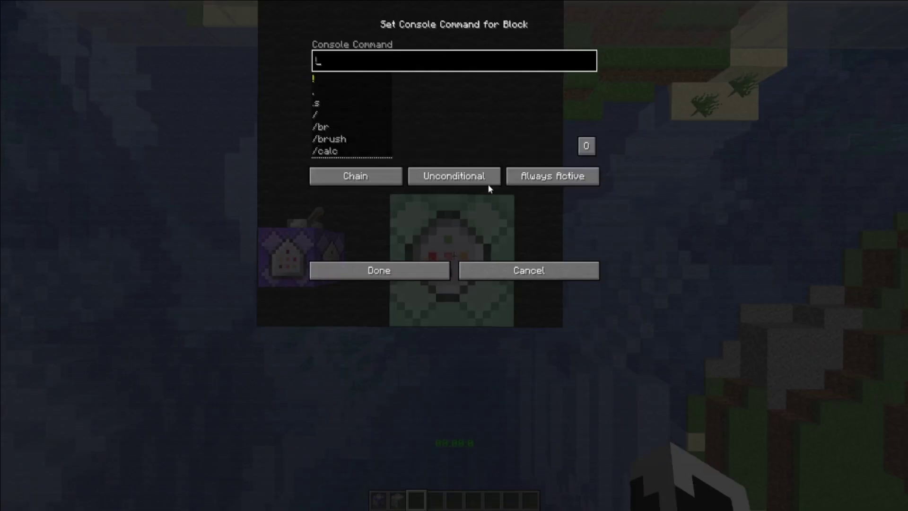
pyautogui.click(527, 174)
pyautogui.click(415, 58)
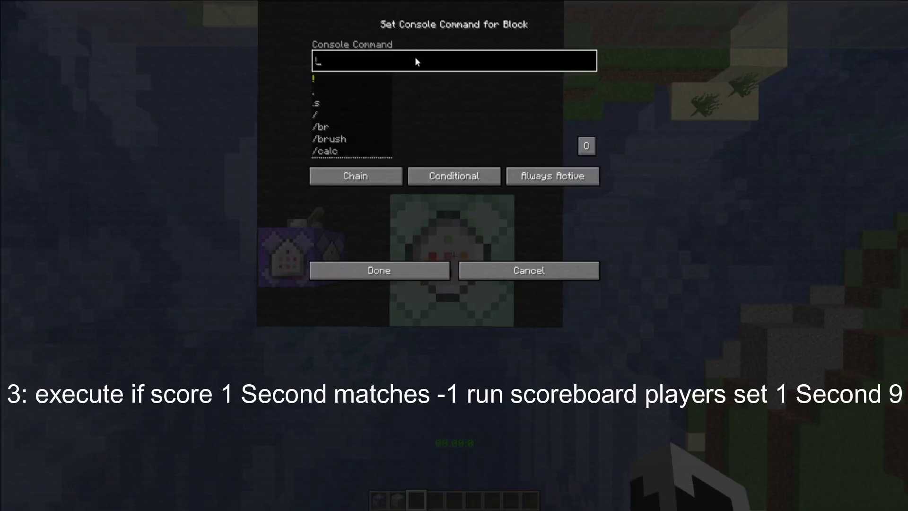
pyautogui.write('execute if score 1 Second matches -1 run scoreboard players set 1 Second 9')
pyautogui.click(379, 270)
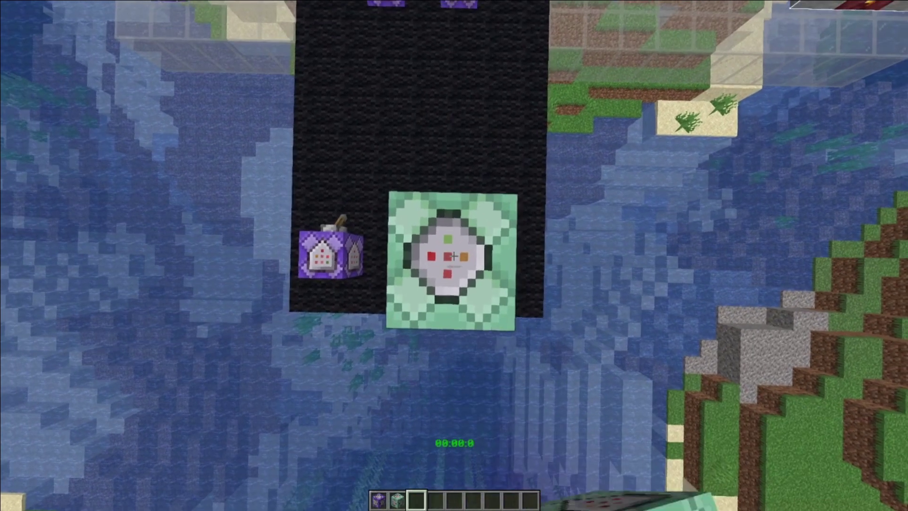
# Step: Add conditional chain blocks that subtract 1 from player 0's Second and reset it to 5
pyautogui.rightClick(454, 255)
pyautogui.click(457, 175)
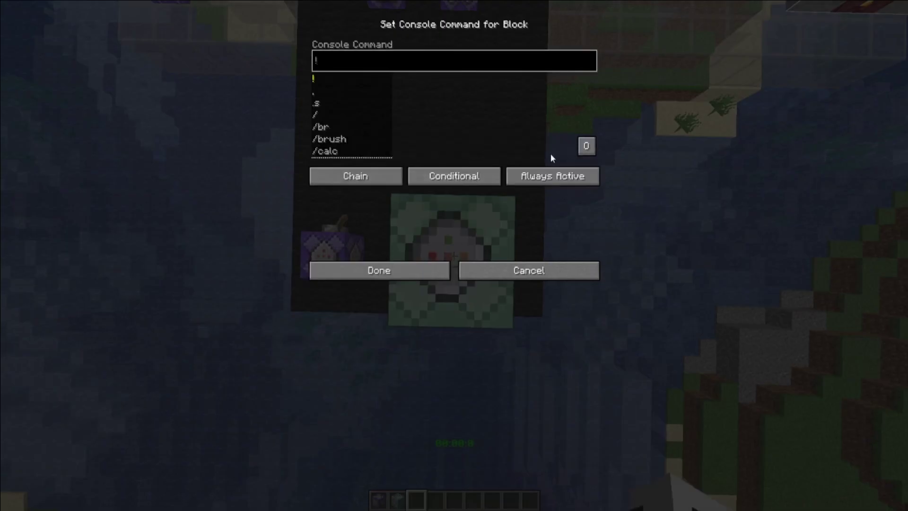
pyautogui.click(449, 65)
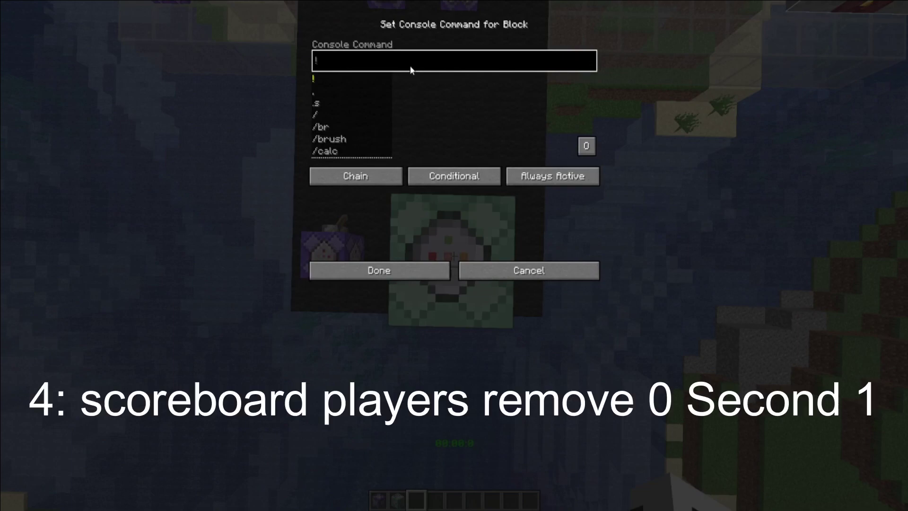
pyautogui.write('scoreboard players remove 0 Second 1')
pyautogui.click(416, 265)
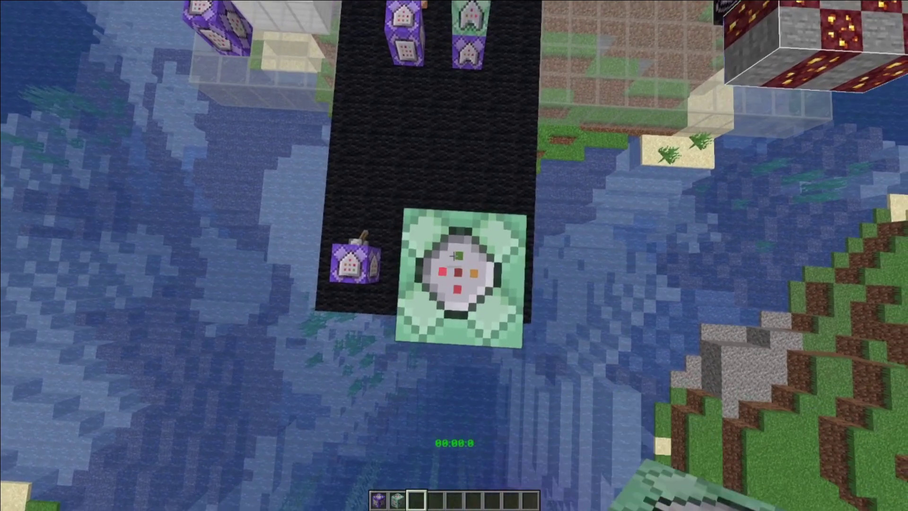
pyautogui.rightClick(454, 256)
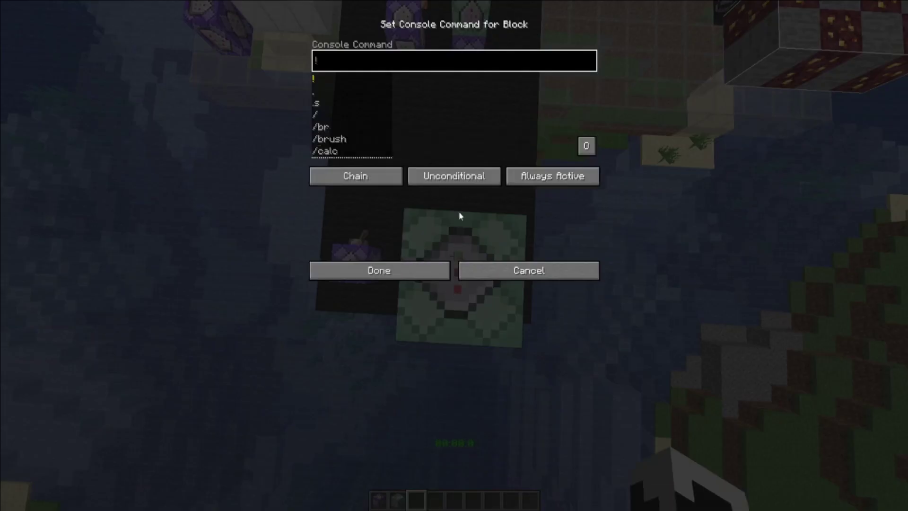
pyautogui.click(464, 185)
pyautogui.write('execute if score 0 Second matches -1 run scoreboard players set 0 Second 5')
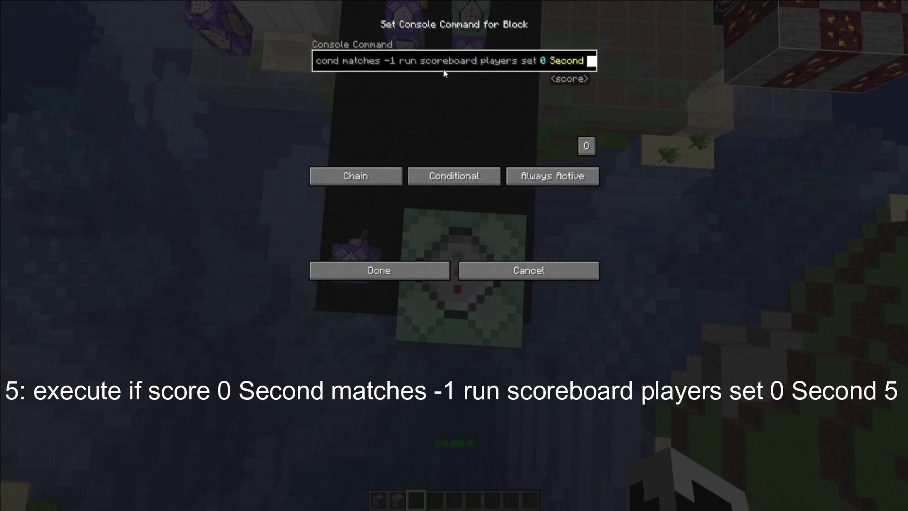
pyautogui.click(431, 262)
# Step: Add conditional chain blocks that subtract 1 from player 1's Minute and reset it to 9
pyautogui.rightClick(454, 255)
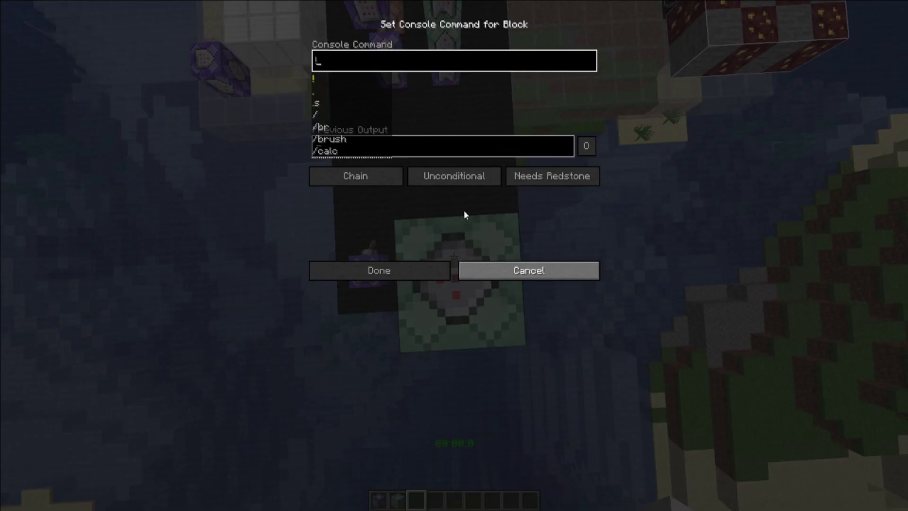
pyautogui.click(552, 176)
pyautogui.click(468, 177)
pyautogui.write('scoreboard players remove 1 Minute 1')
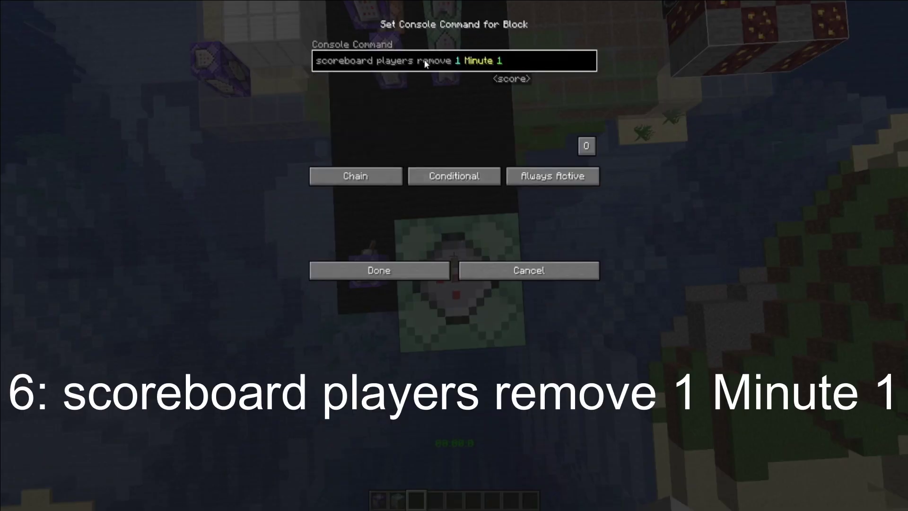
pyautogui.click(406, 267)
pyautogui.press('1')
pyautogui.rightClick(454, 256)
pyautogui.click(467, 177)
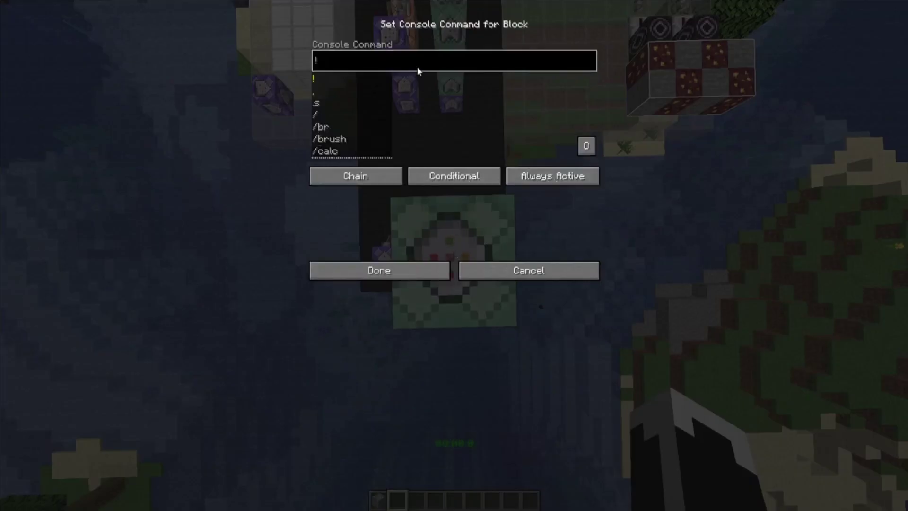
pyautogui.hotkey('ctrl', 'v')
pyautogui.click(395, 270)
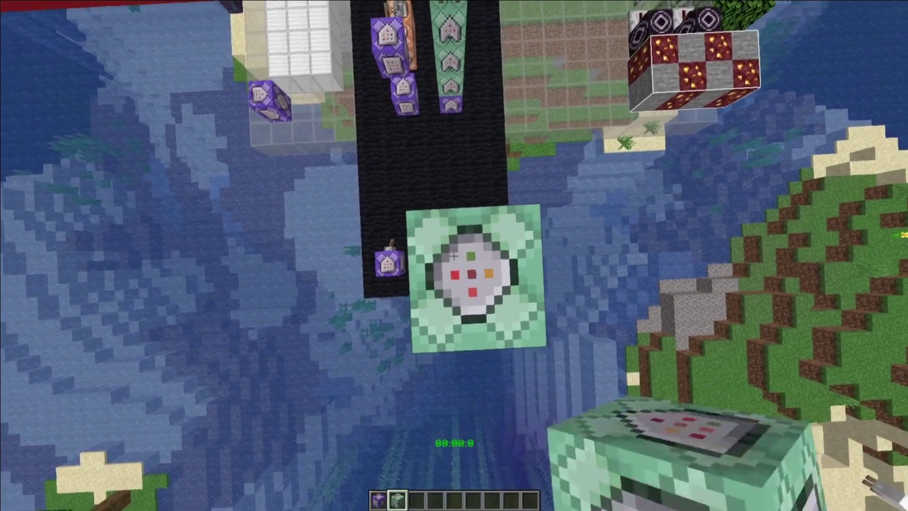
# Step: Add a final conditional chain block subtracting 1 from player 0's Minute
pyautogui.rightClick(454, 256)
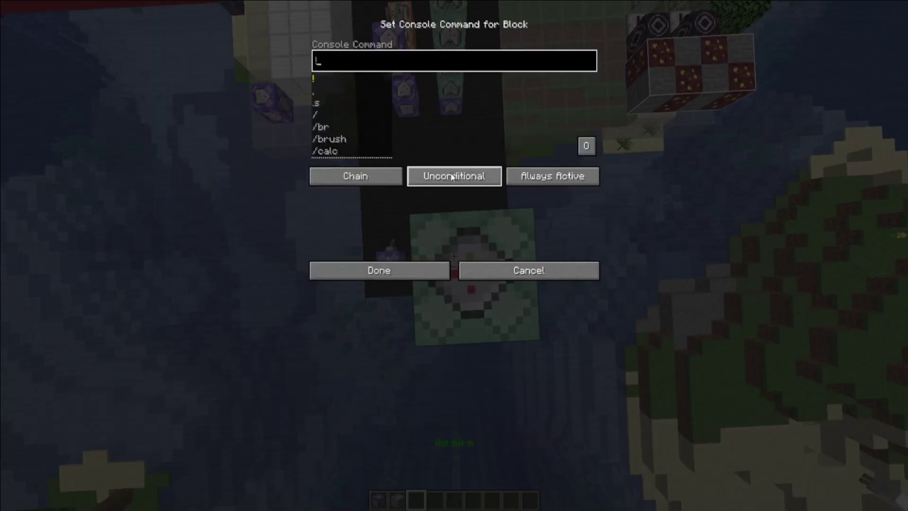
pyautogui.click(451, 177)
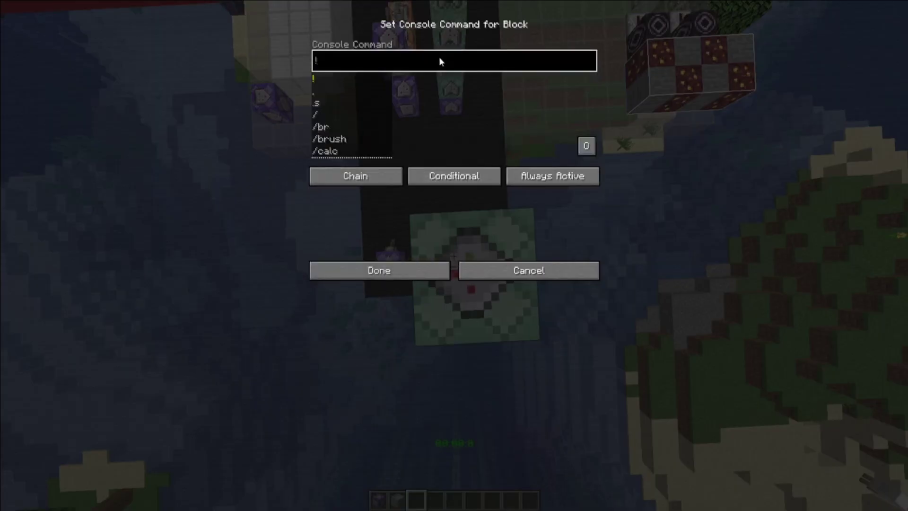
pyautogui.write('scoreboard players remove 0 Minute 1')
pyautogui.click(405, 273)
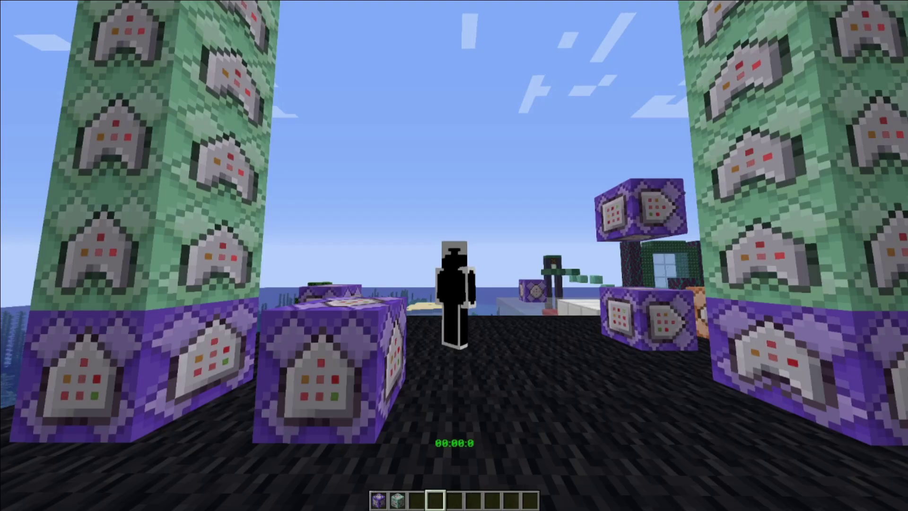
# Step: Give the command block 'scoreboard players add 1 Tick 1' and turn on the F3 coordinate readout
pyautogui.press('F5')
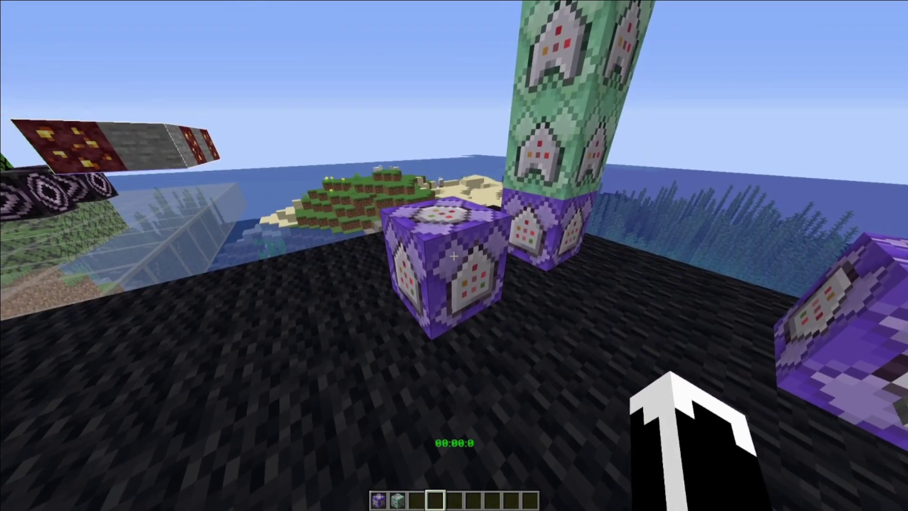
pyautogui.rightClick(453, 256)
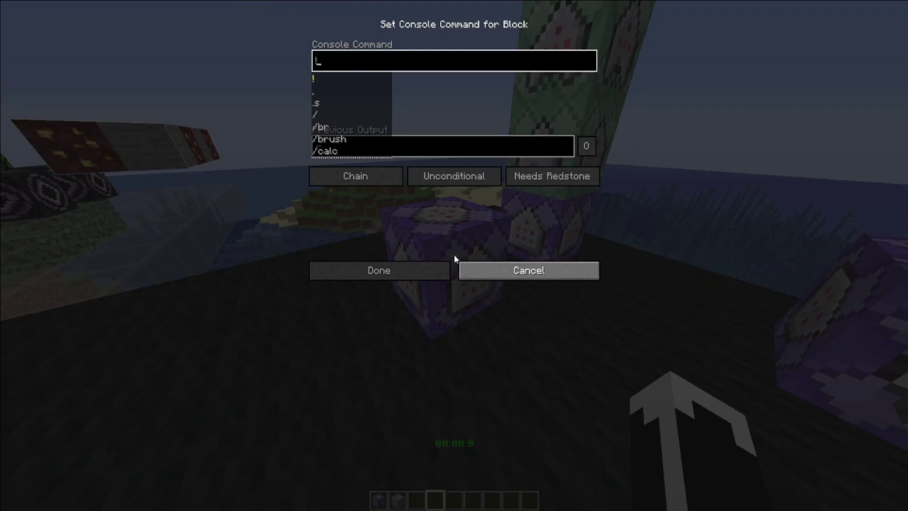
pyautogui.write('scoreboard players add 1 Tick 1')
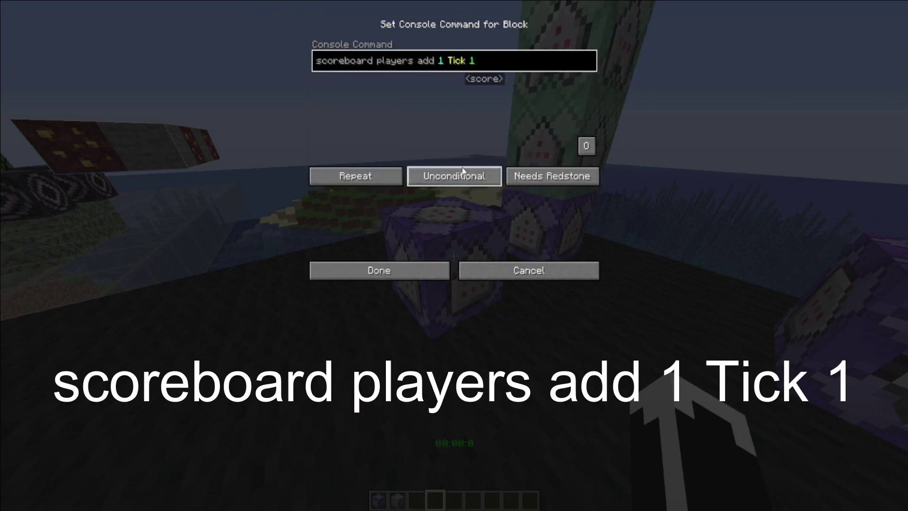
pyautogui.click(406, 276)
pyautogui.press('8')
pyautogui.press('7')
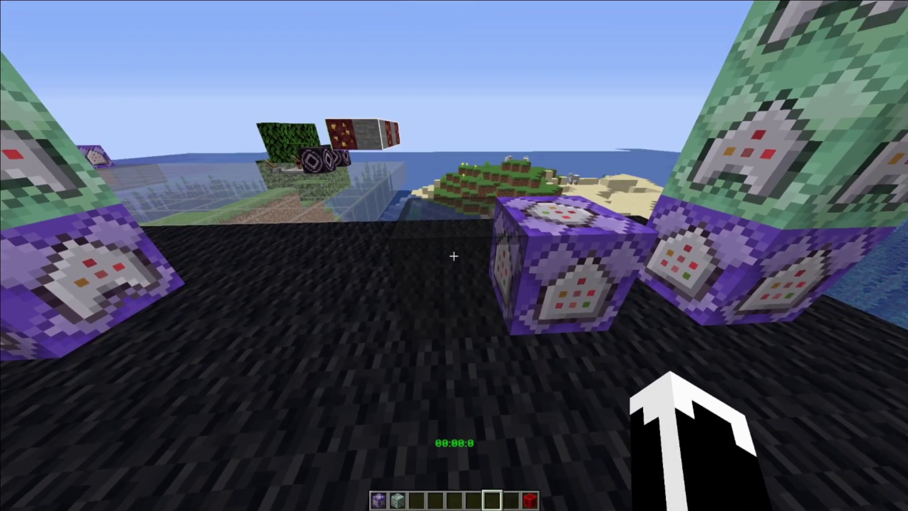
pyautogui.press('F3')
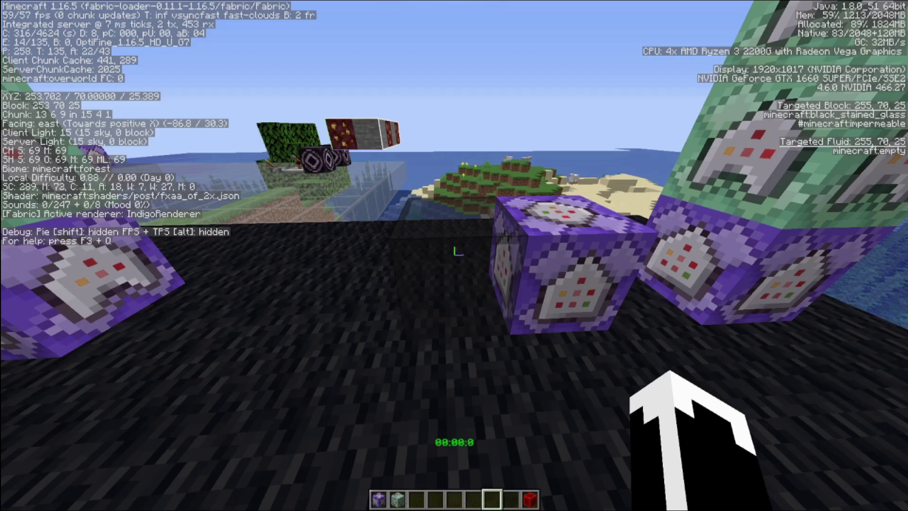
# Step: Place an always-active repeating block with the execute…fill command that clears 255 70 25 at zero
pyautogui.press('t')
pyautogui.press('Escape')
pyautogui.press('F3')
pyautogui.press('1')
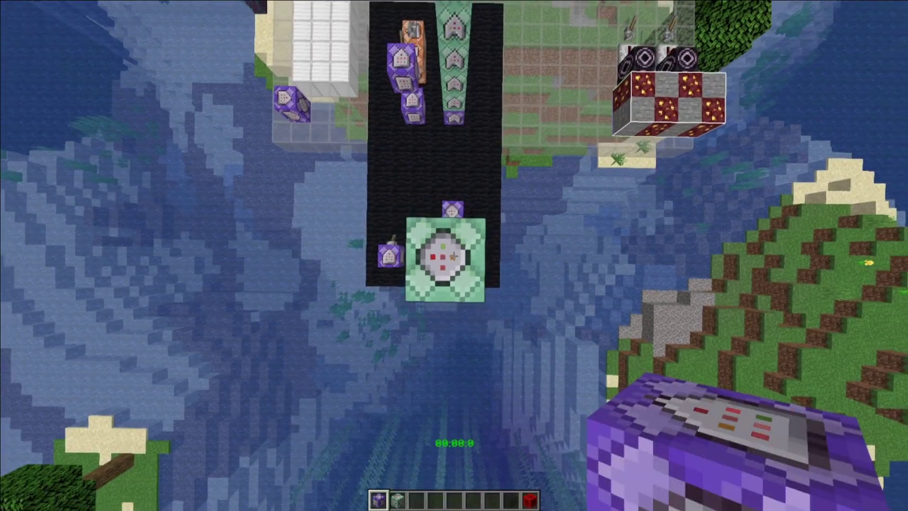
pyautogui.rightClick(454, 256)
pyautogui.rightClick(454, 255)
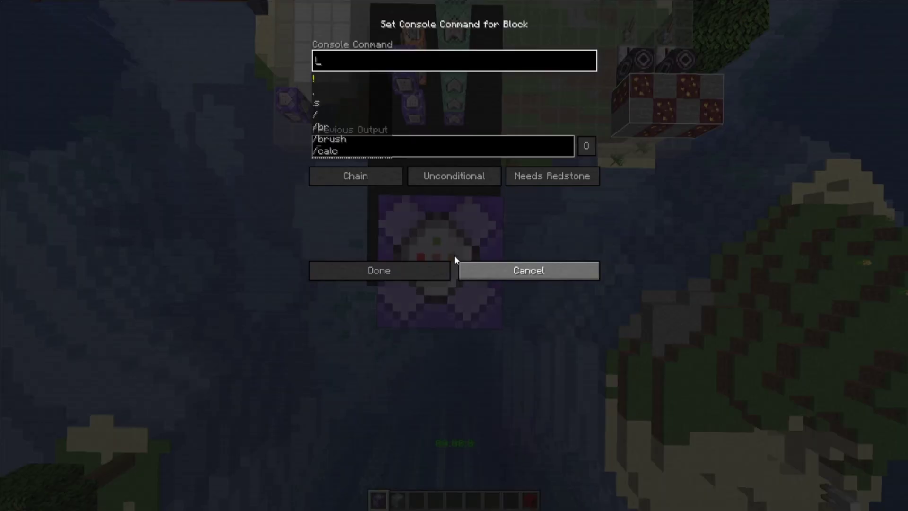
pyautogui.click(509, 178)
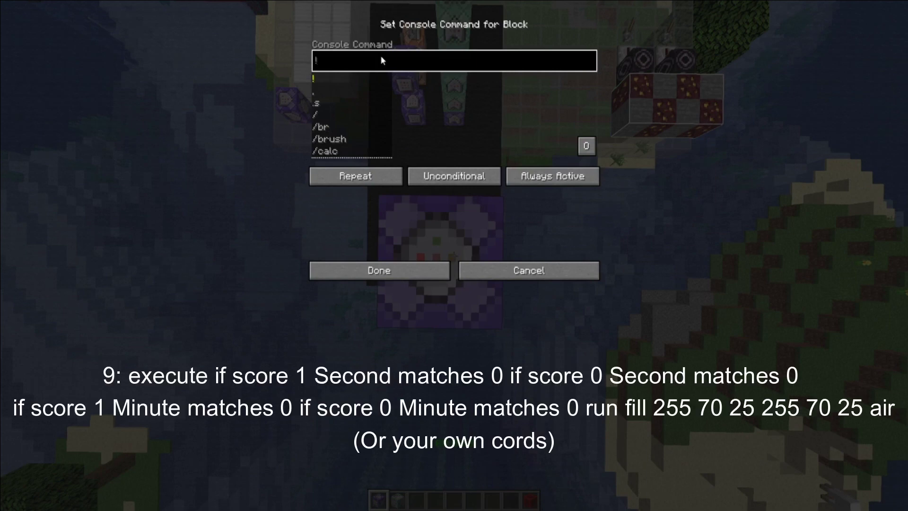
pyautogui.hotkey('ctrl', 'v')
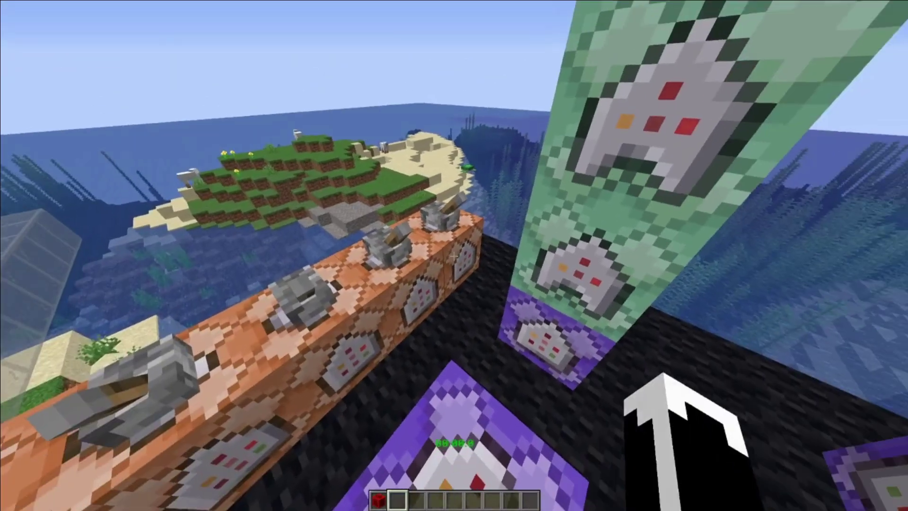
# Step: Review the command blocks and chat history, then flip the middle lever to load 04:20
pyautogui.rightClick(454, 256)
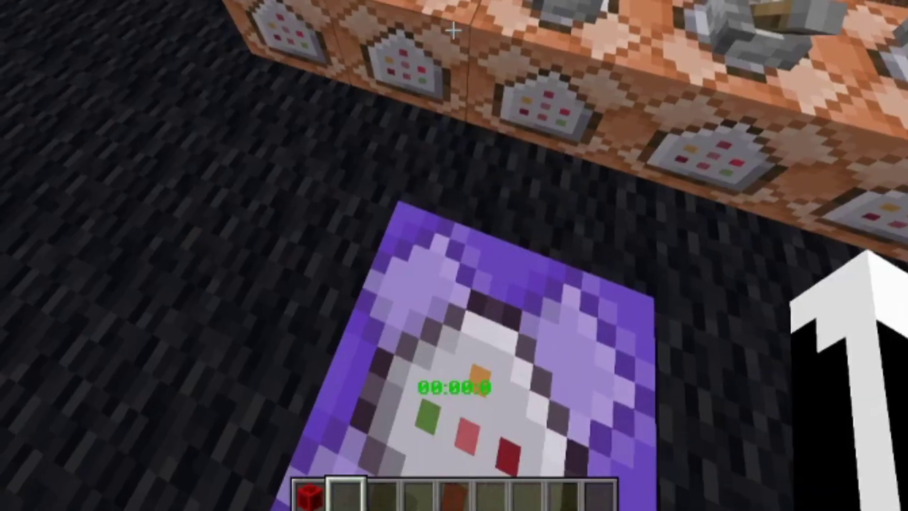
pyautogui.press('t')
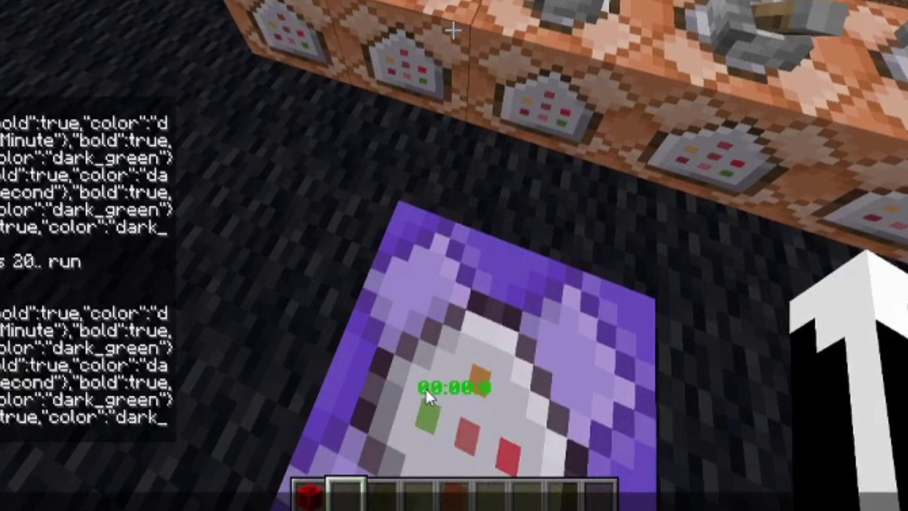
pyautogui.press('Escape')
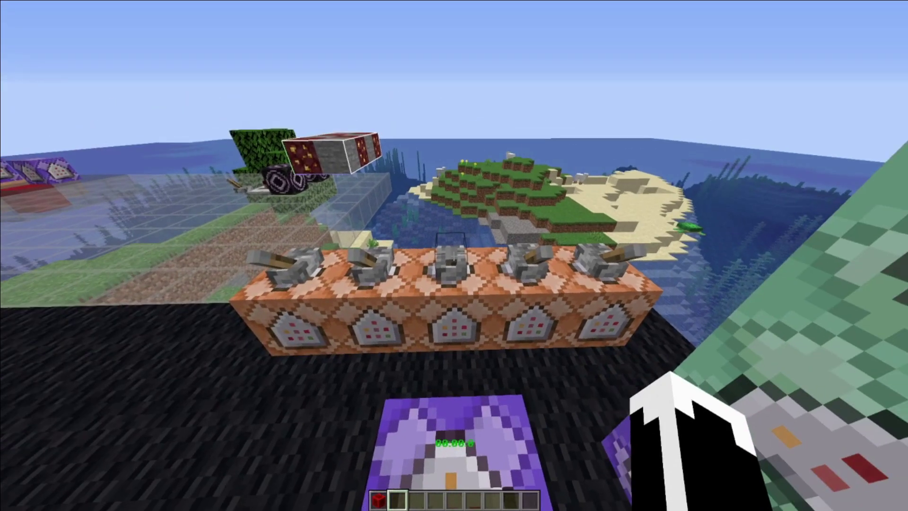
pyautogui.rightClick(454, 255)
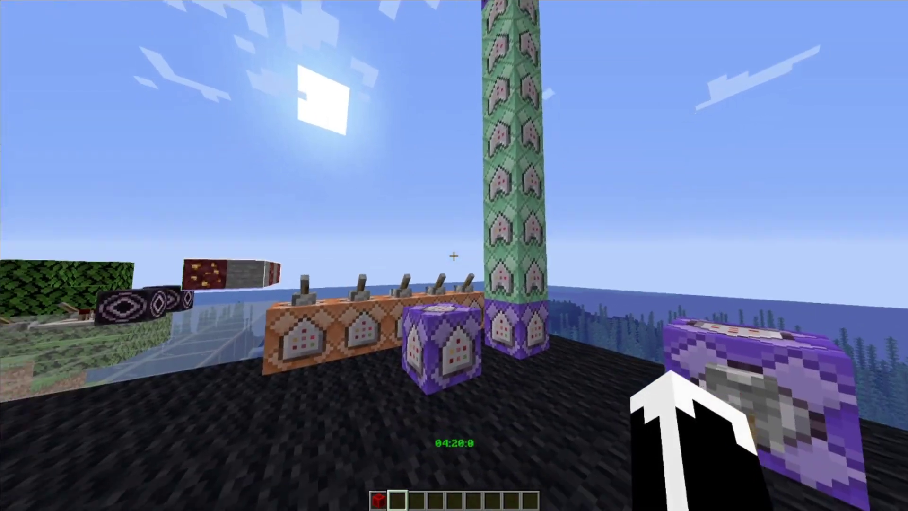
pyautogui.press('1')
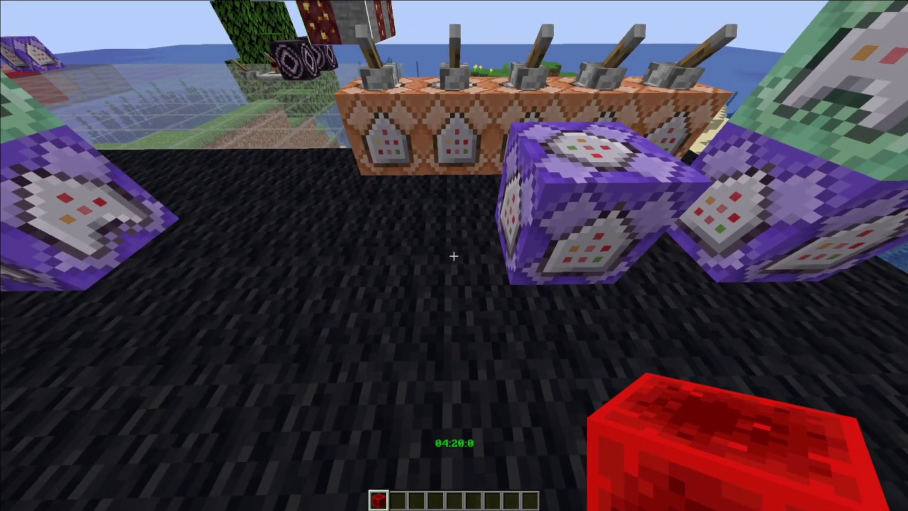
# Step: Place the redstone block to start the countdown and walk around while it ticks toward 00:00
pyautogui.rightClick(454, 256)
pyautogui.press('2')
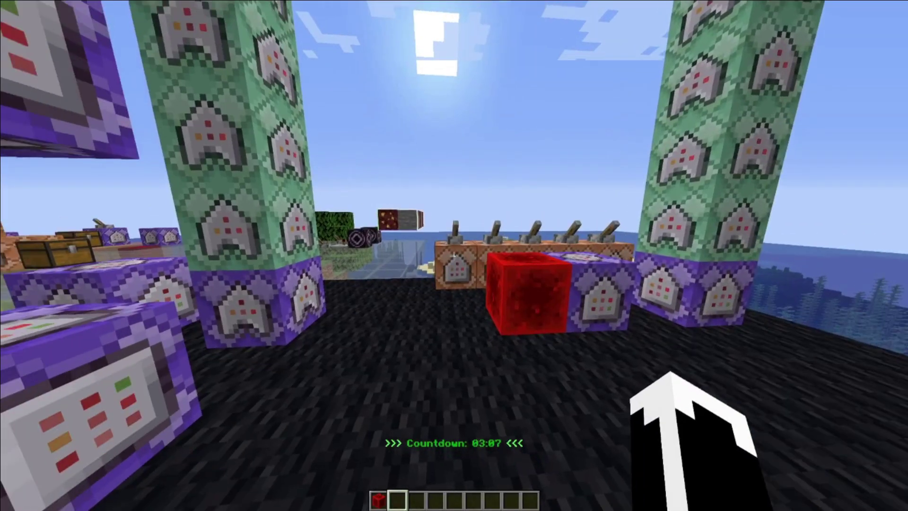
pyautogui.press('s')
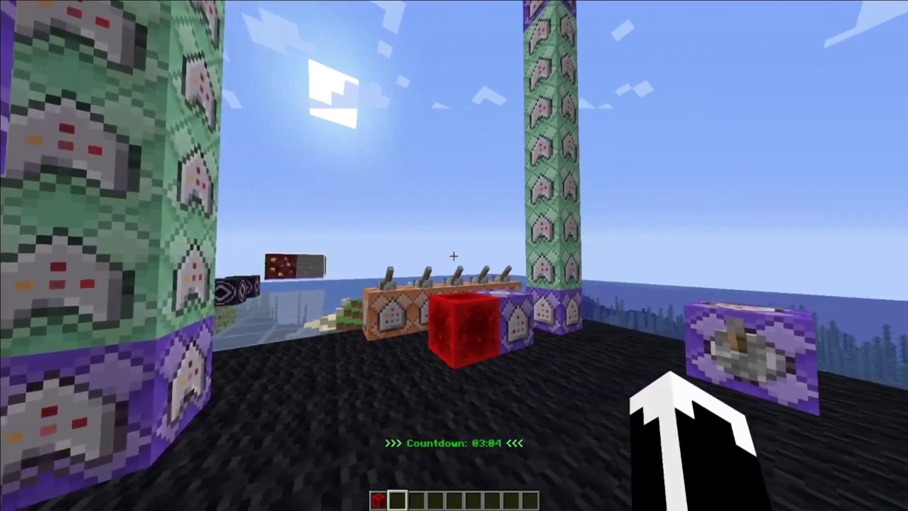
pyautogui.press('w')
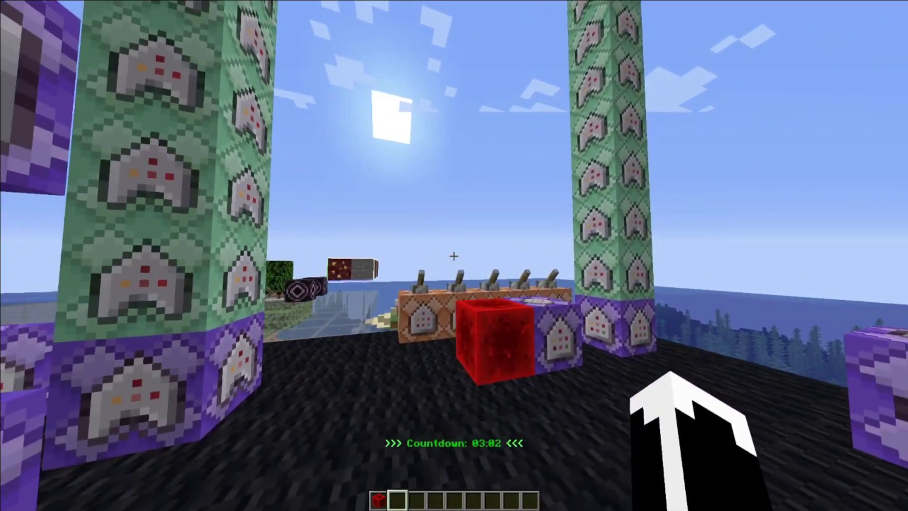
pyautogui.press('a')
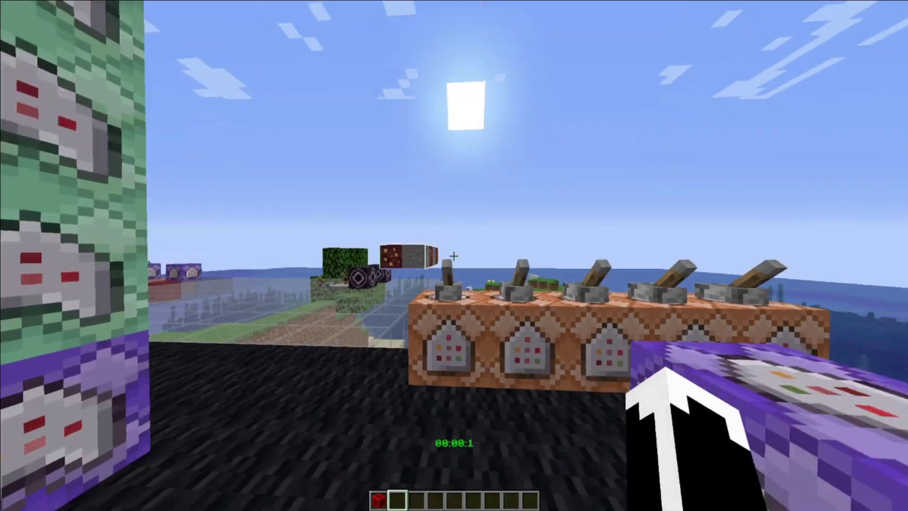
# Step: Inspect the Tick-reset command block and the chat history, then switch to third-person view
pyautogui.press('a')
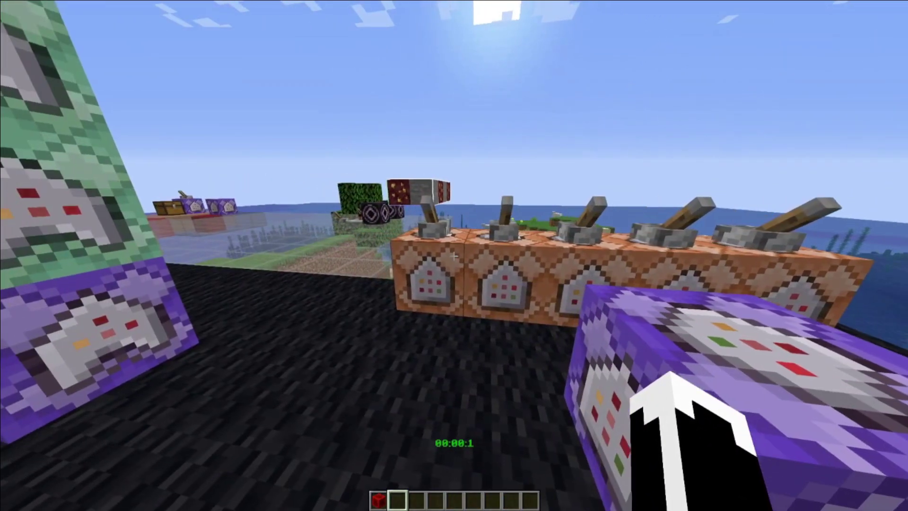
pyautogui.rightClick(454, 255)
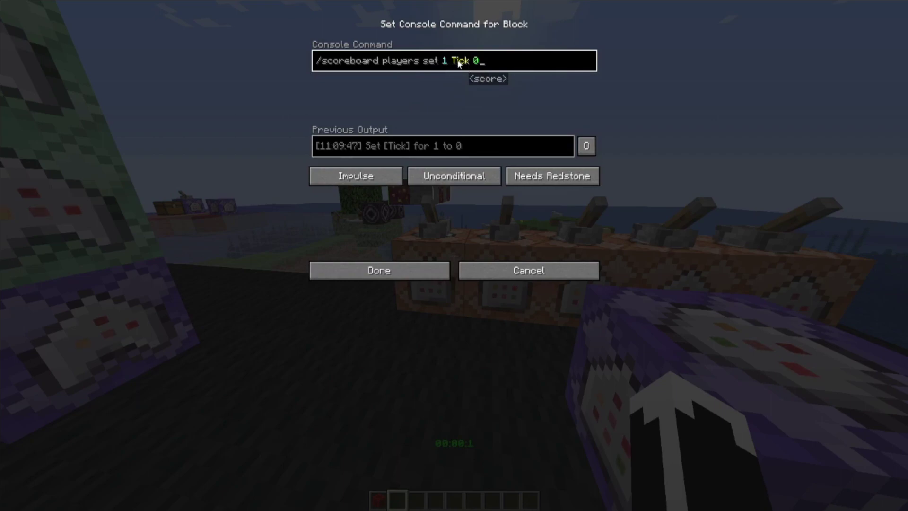
pyautogui.press('Escape')
pyautogui.press('t')
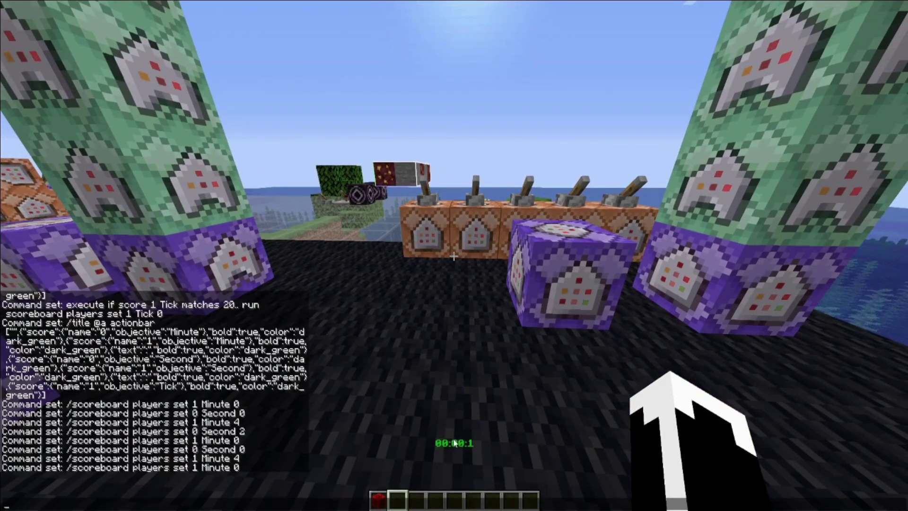
pyautogui.press('Escape')
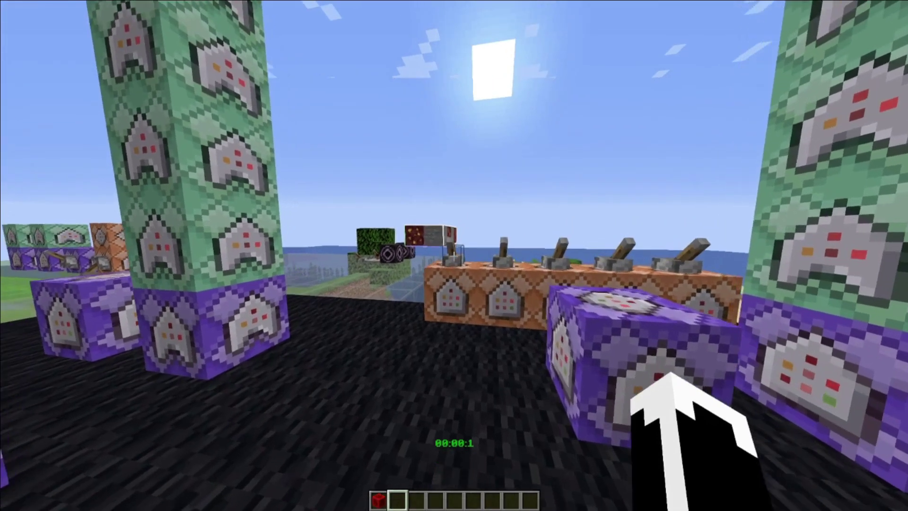
pyautogui.press('a')
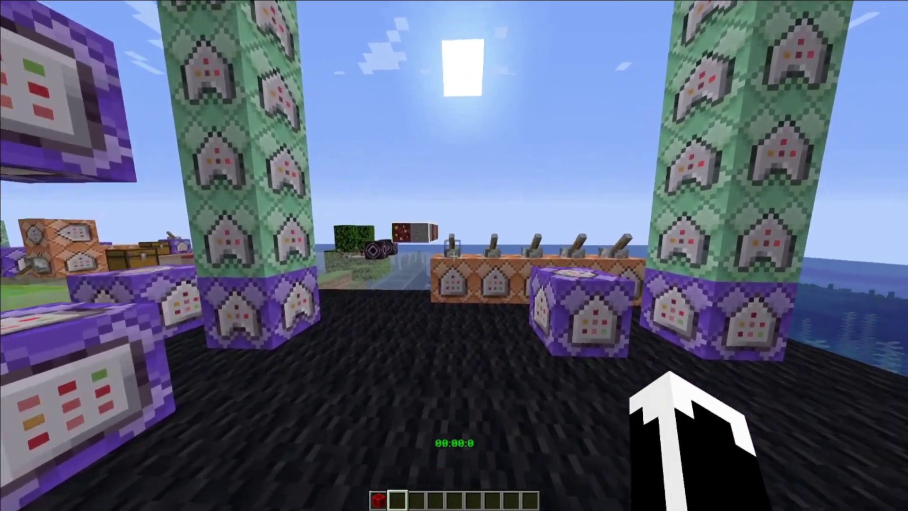
pyautogui.press('F5')
pyautogui.press('F5')
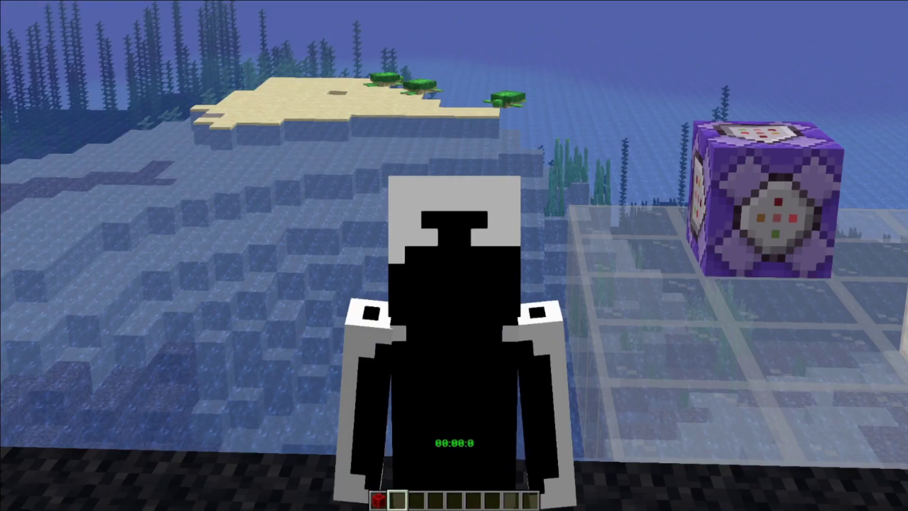